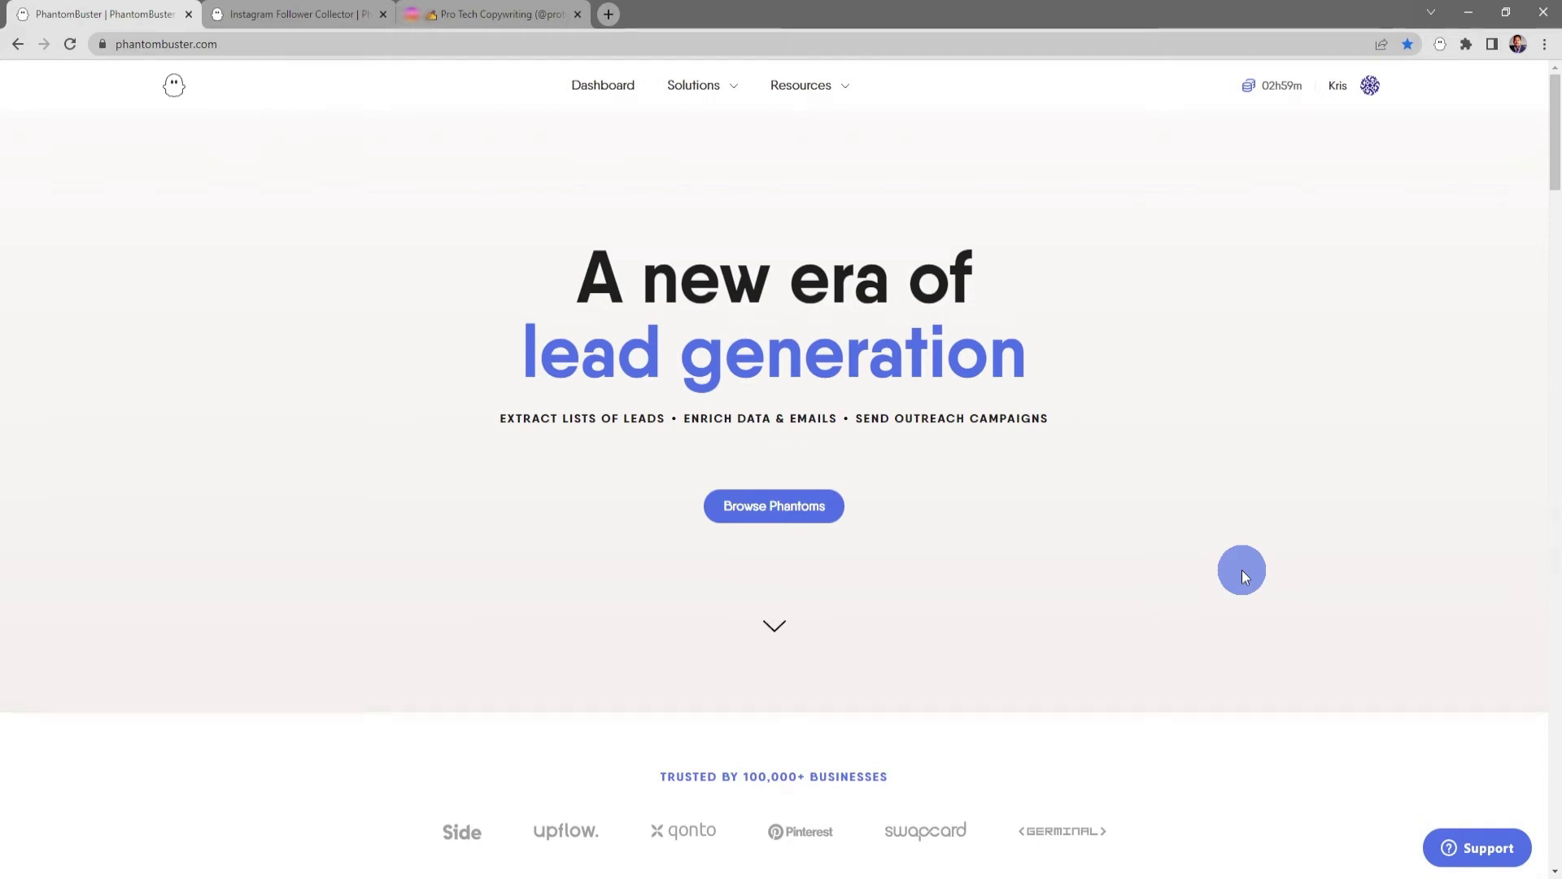
- Open the Instagram Follower Collector page from the store's Instagram category
left_click(782, 506)
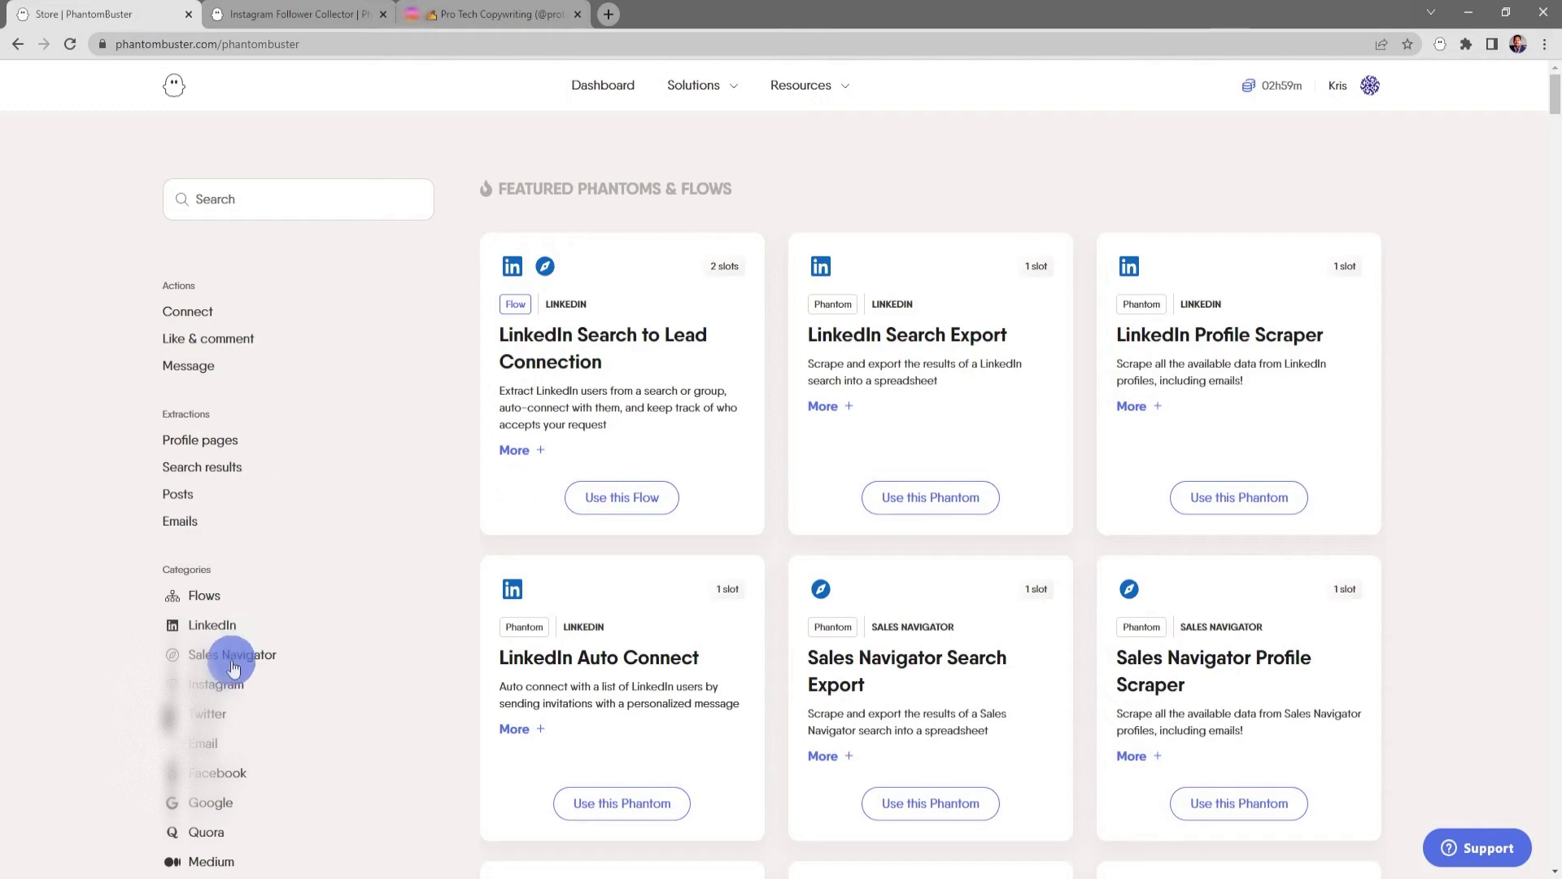
left_click(212, 687)
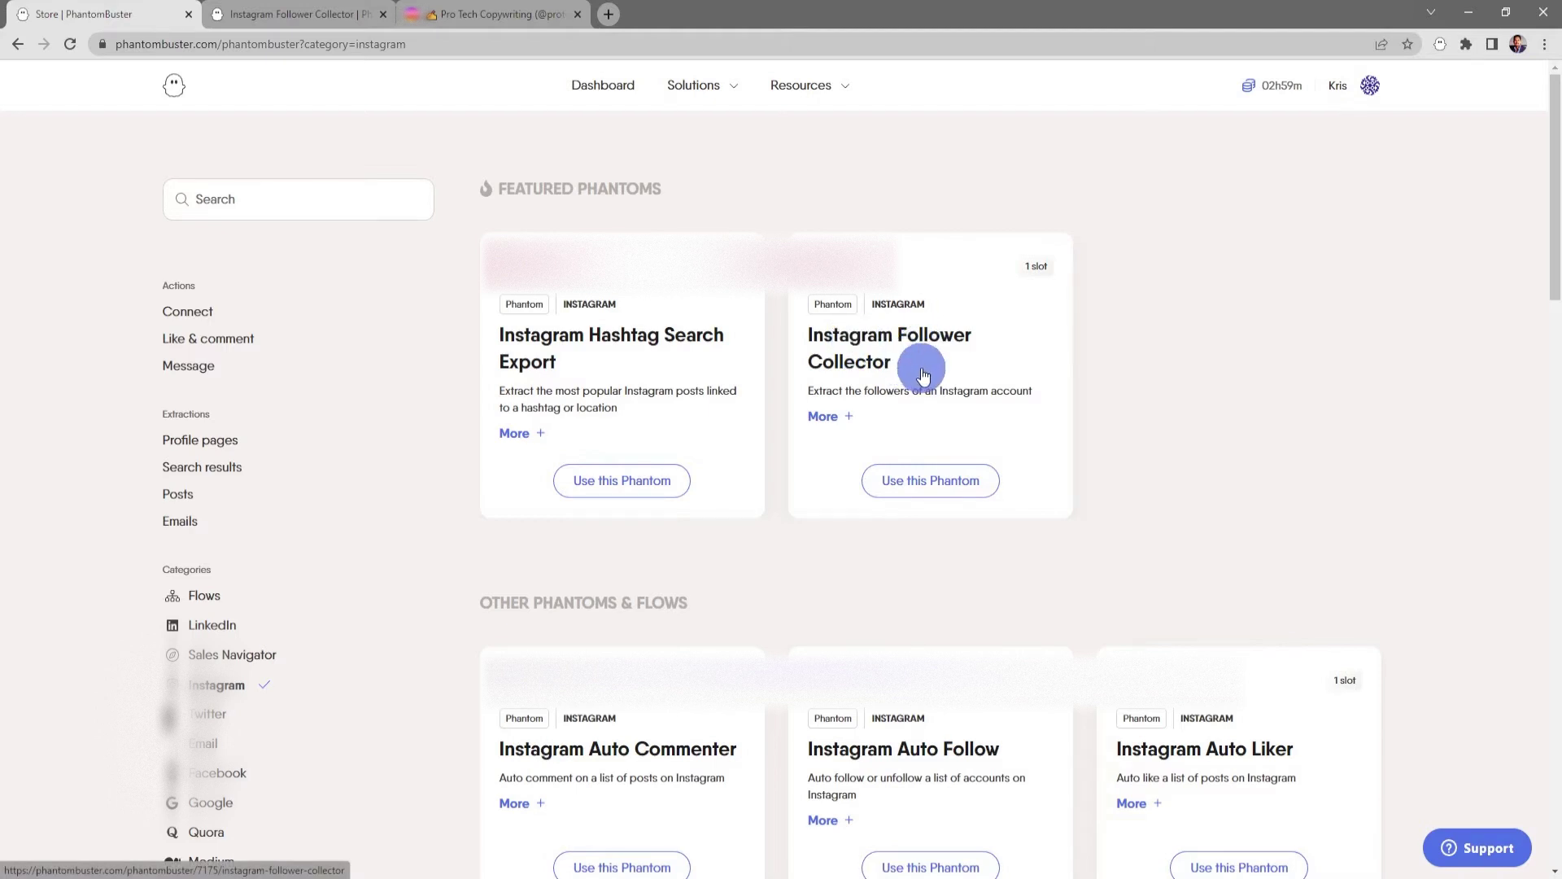
left_click(861, 368)
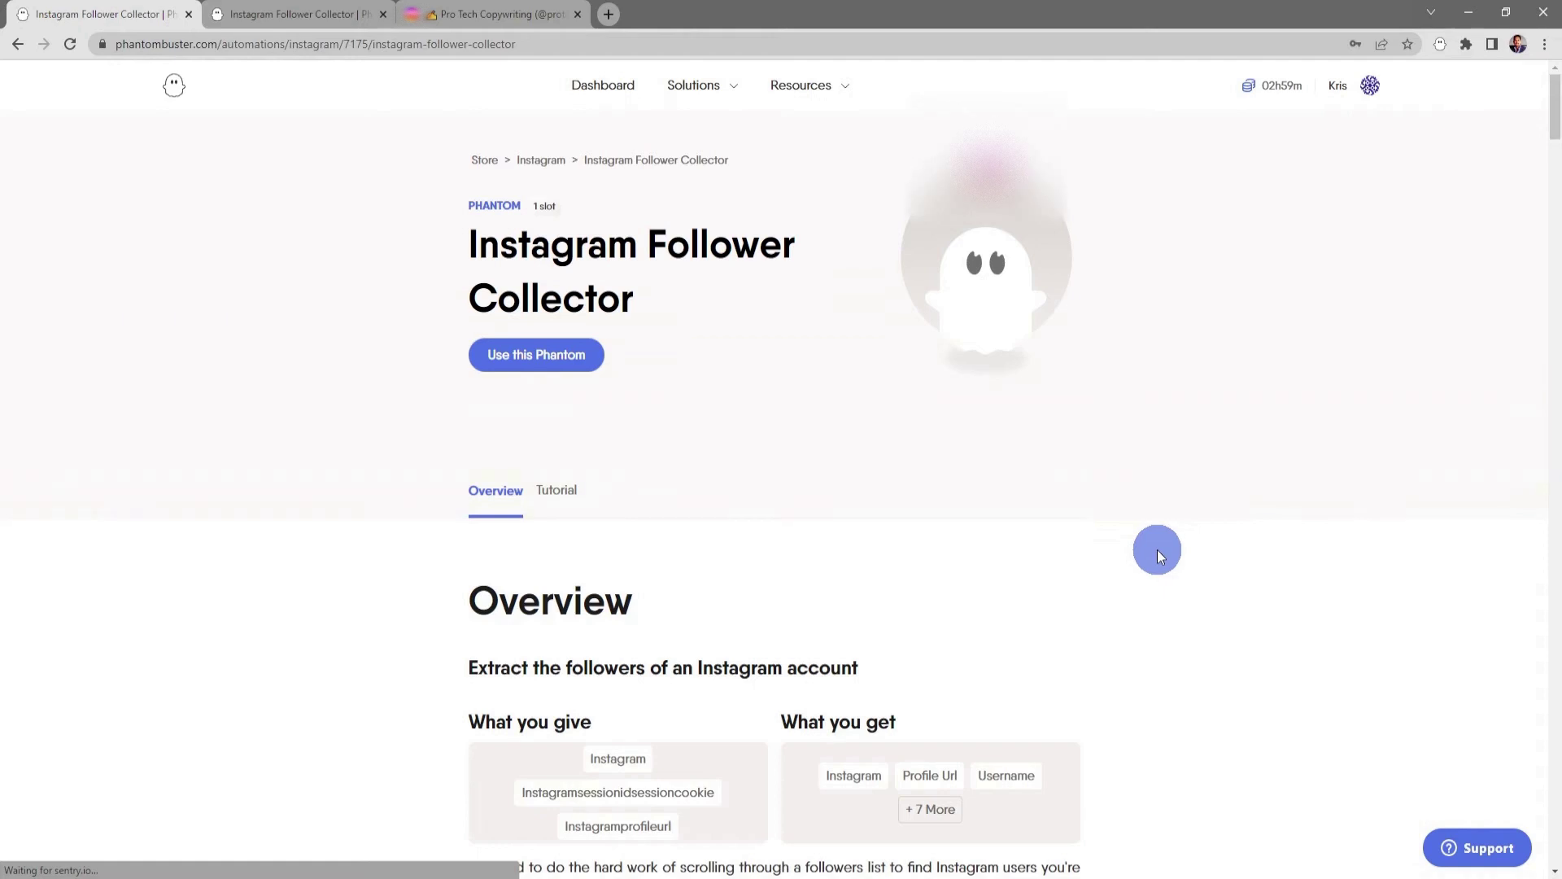
- Skim the phantom's overview and switch to its Tutorial section
scroll(1157, 549, "down", 4)
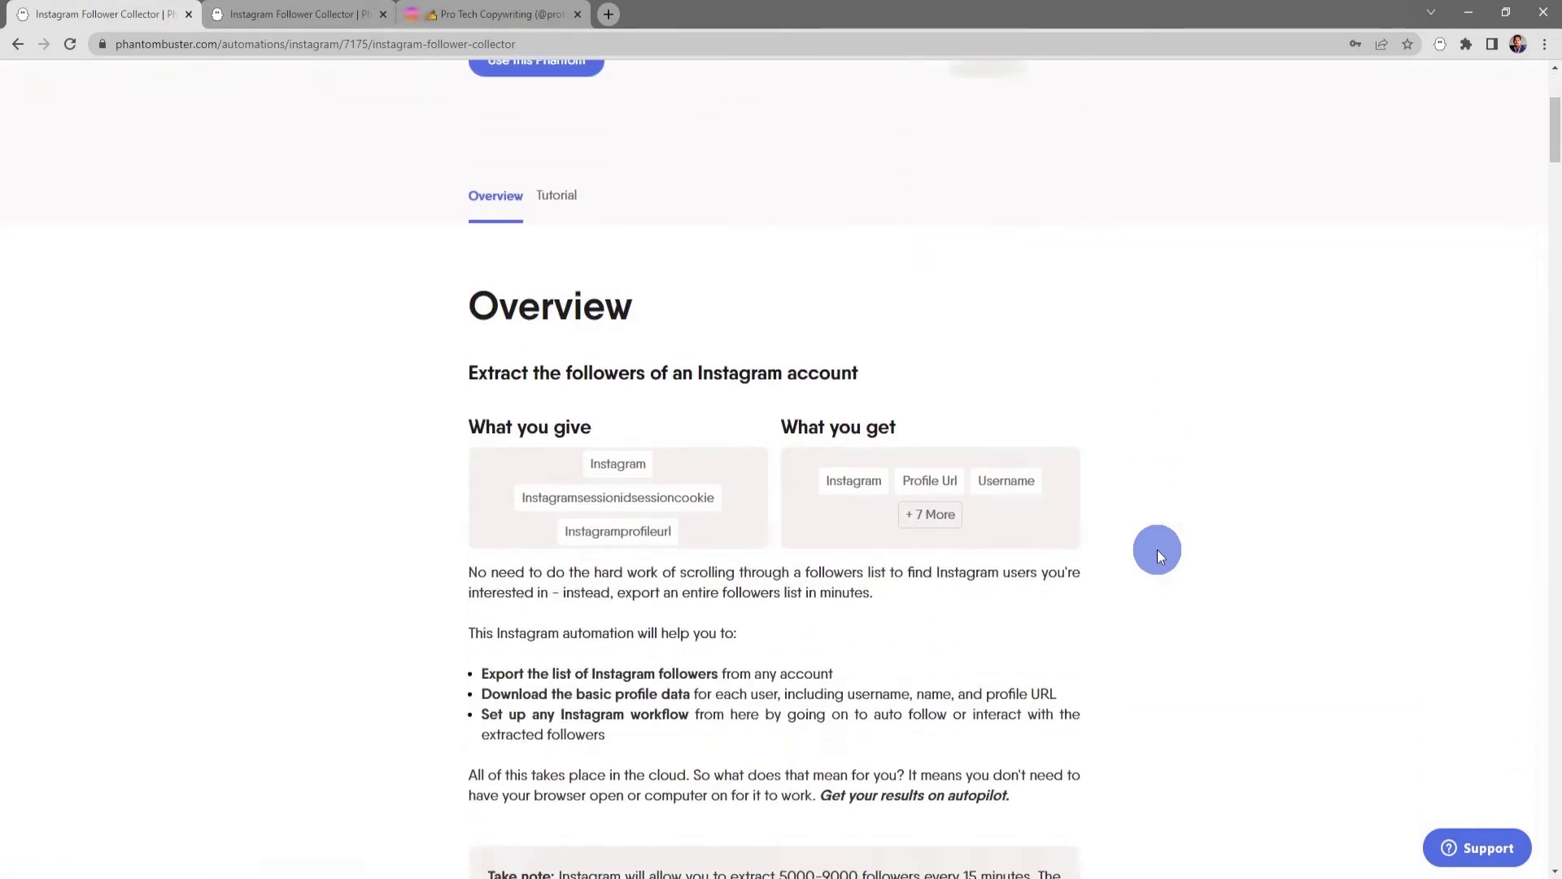
scroll(1158, 550, "up", 4)
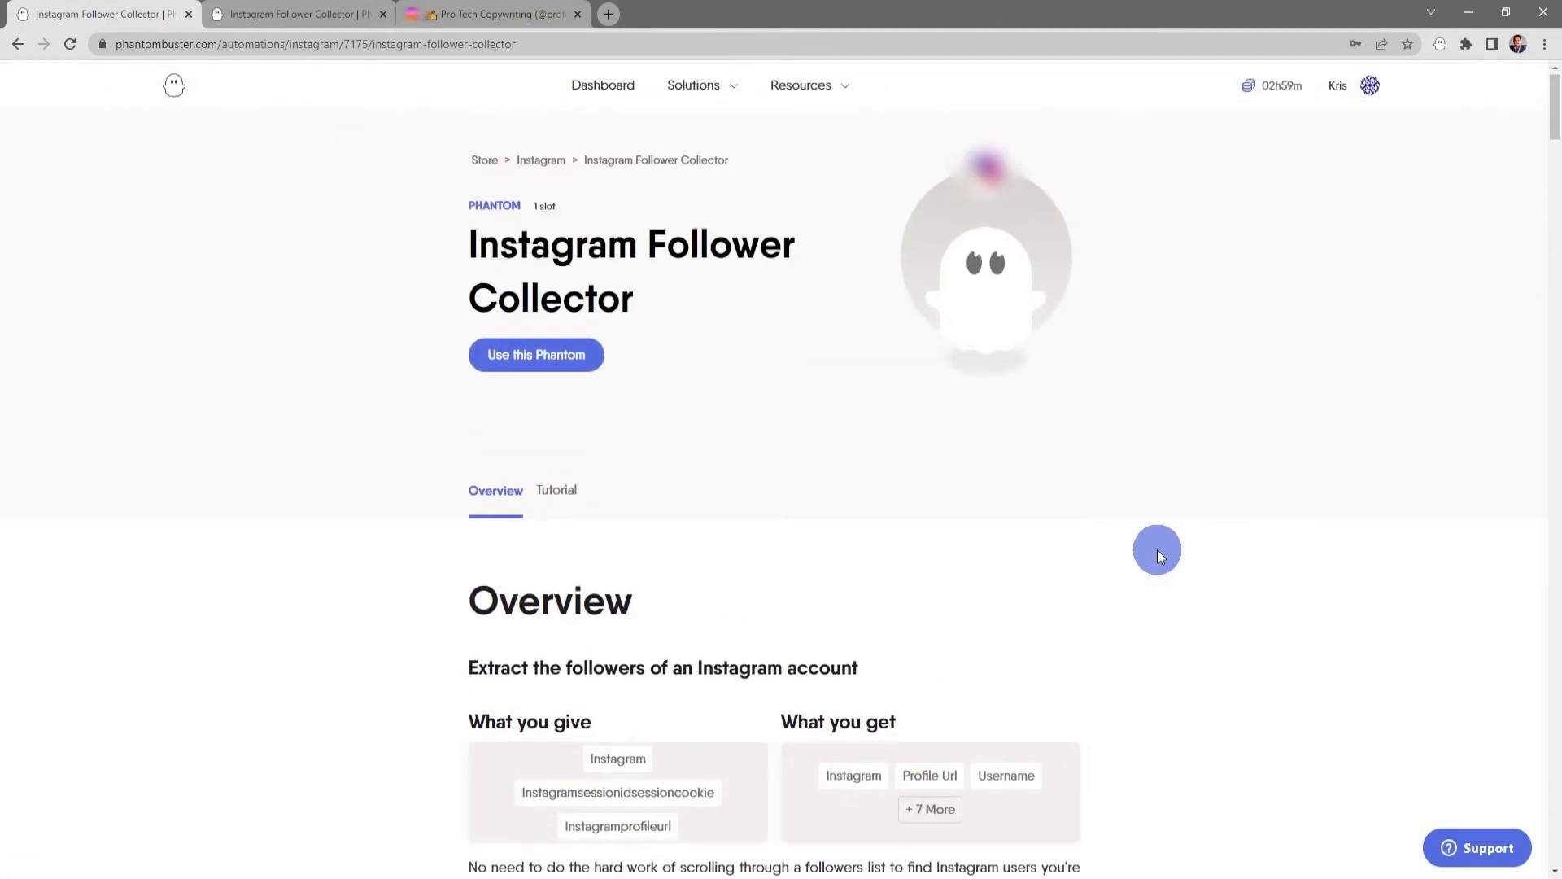
left_click(562, 491)
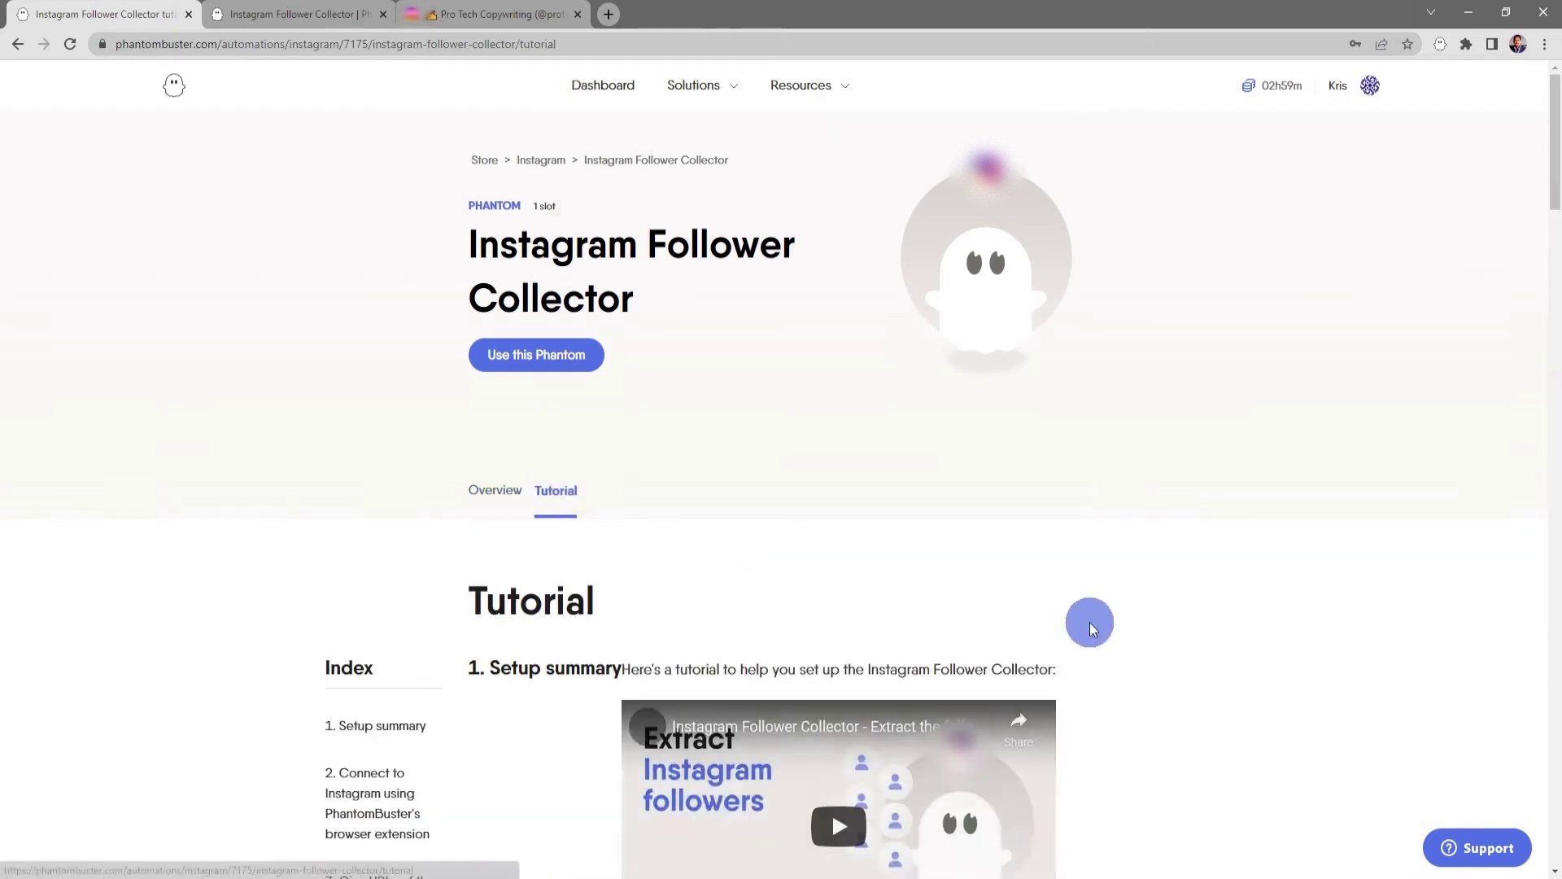
- Look over the tutorial and start setting up the Instagram Follower Collector
scroll(1113, 626, "down", 5)
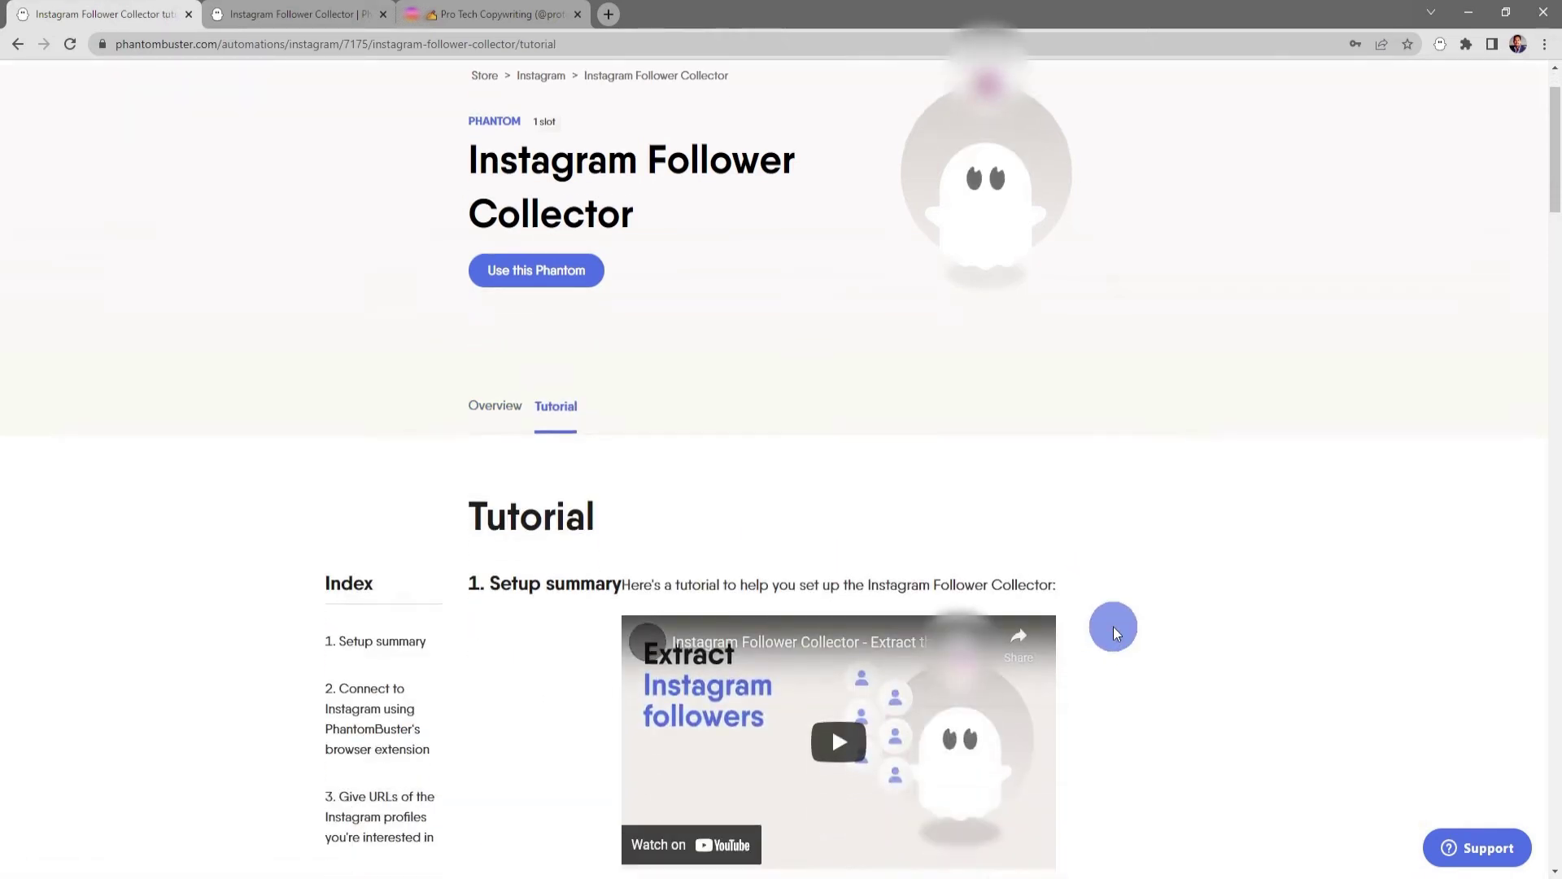
scroll(1113, 627, "up", 5)
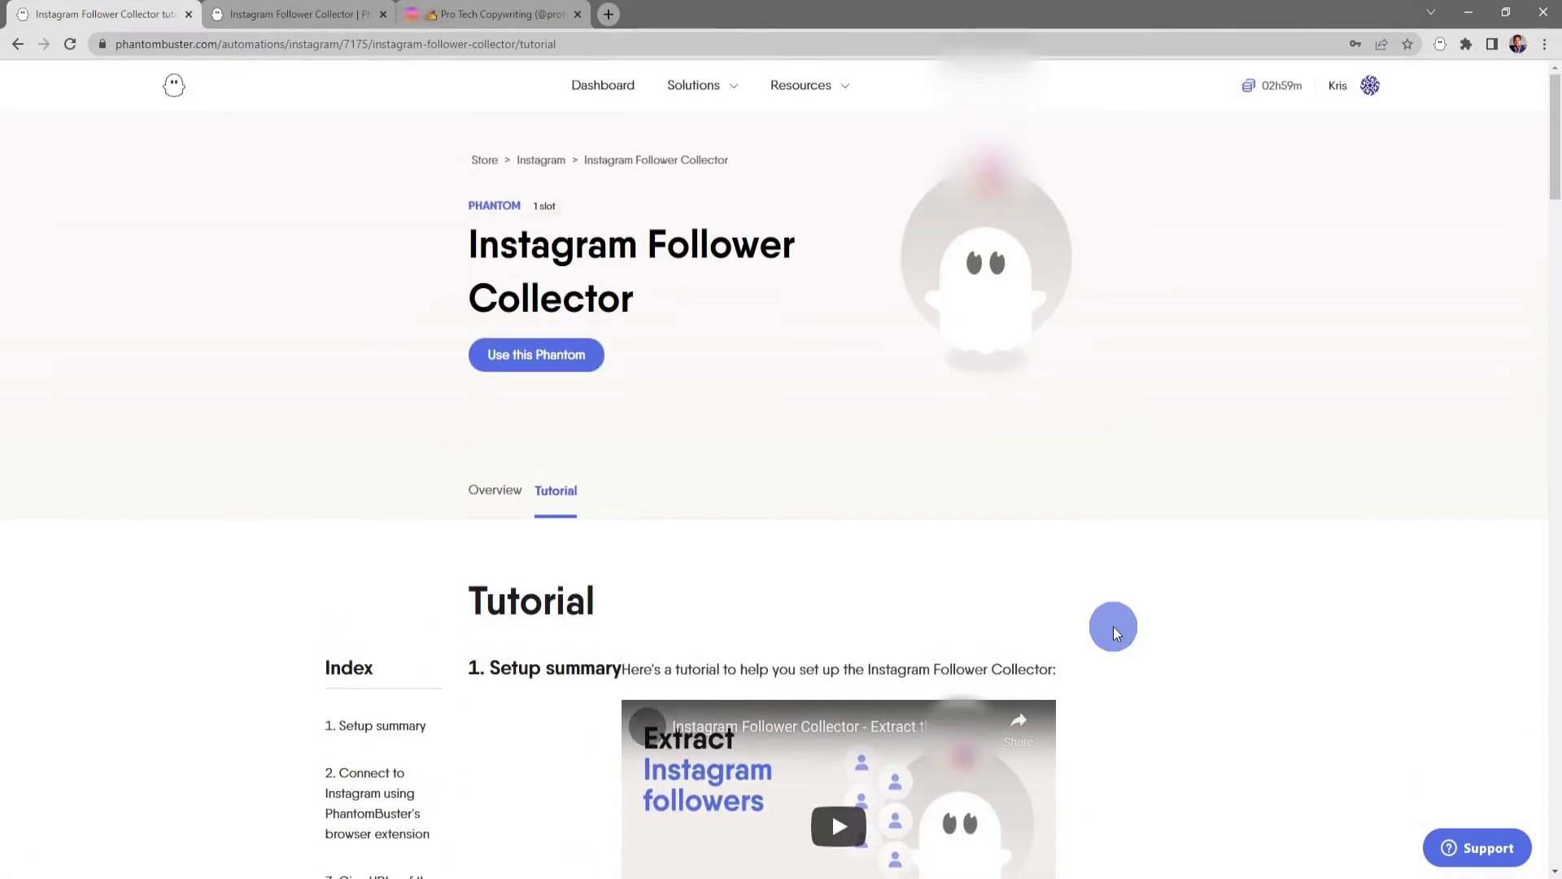
left_click(551, 354)
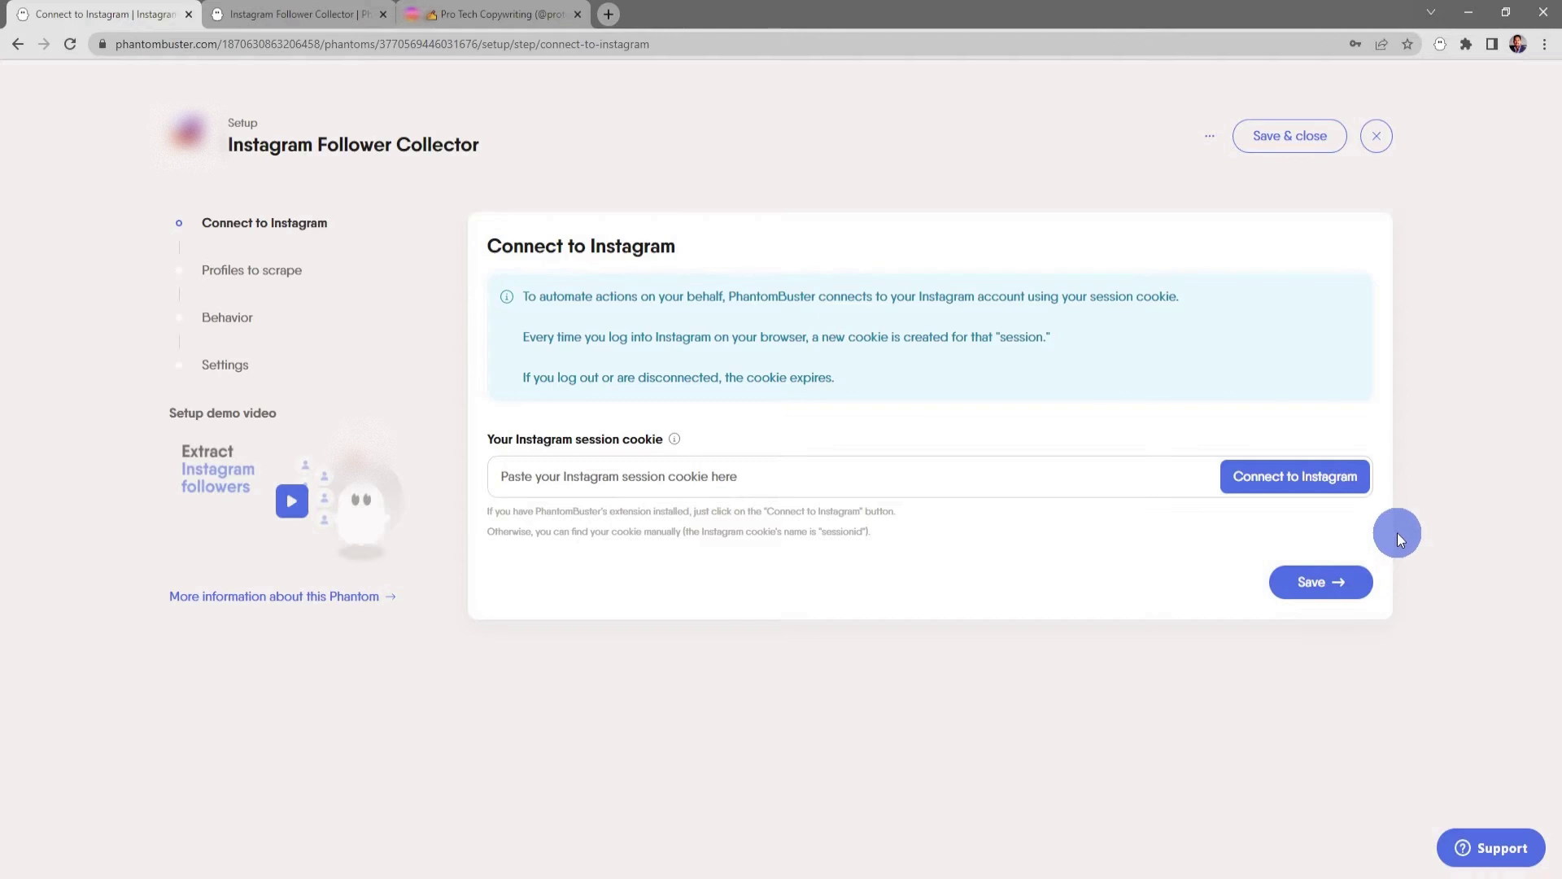
- Fill in the Instagram session cookie via Connect to Instagram and save the connection
left_click(1305, 477)
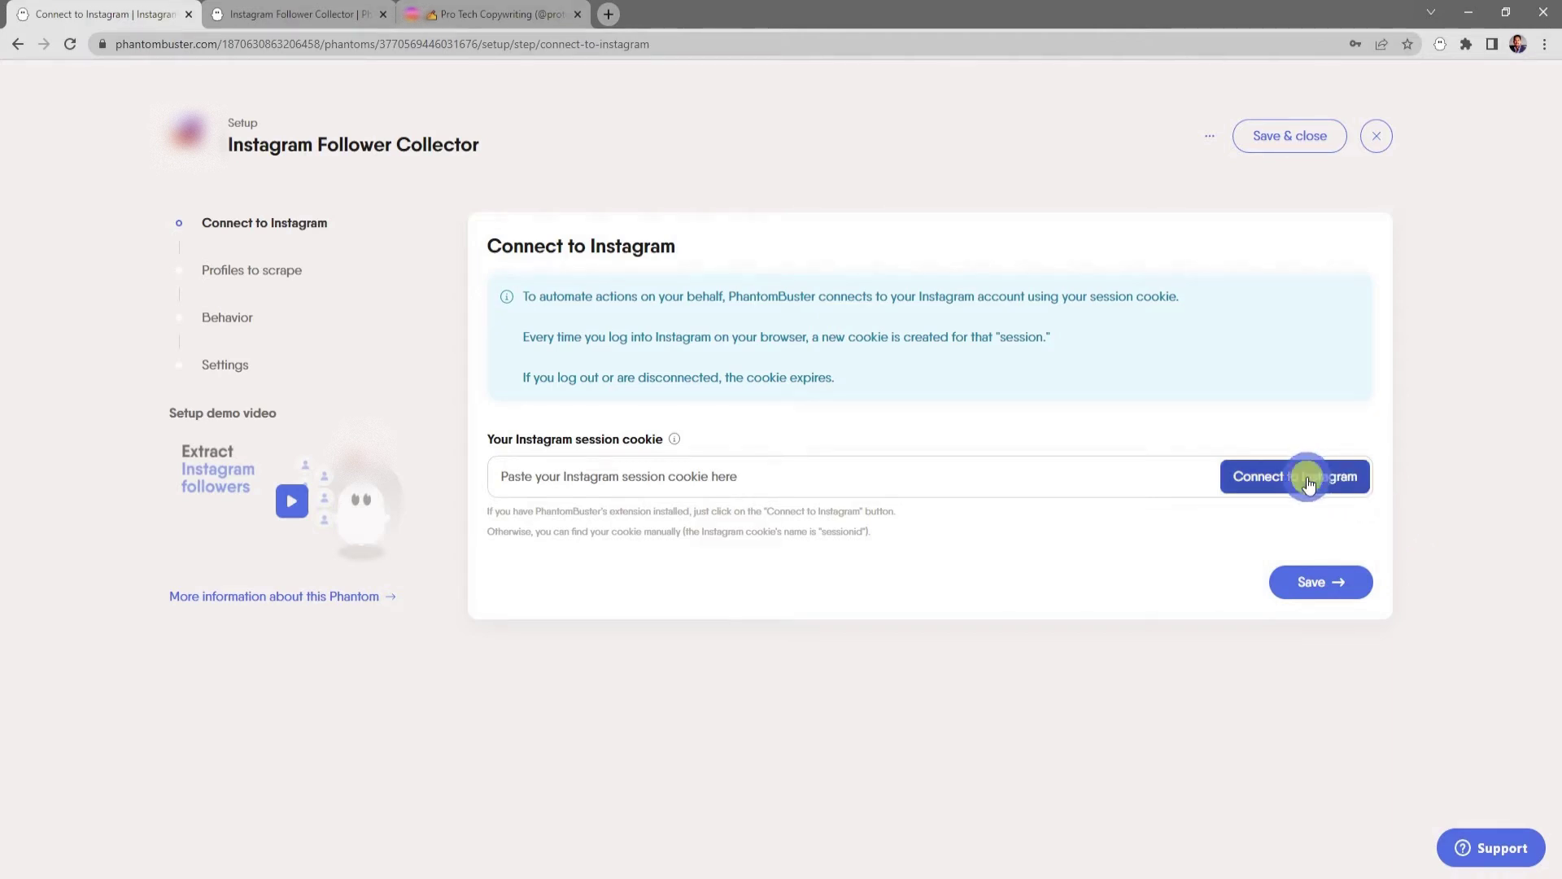
left_click(1316, 588)
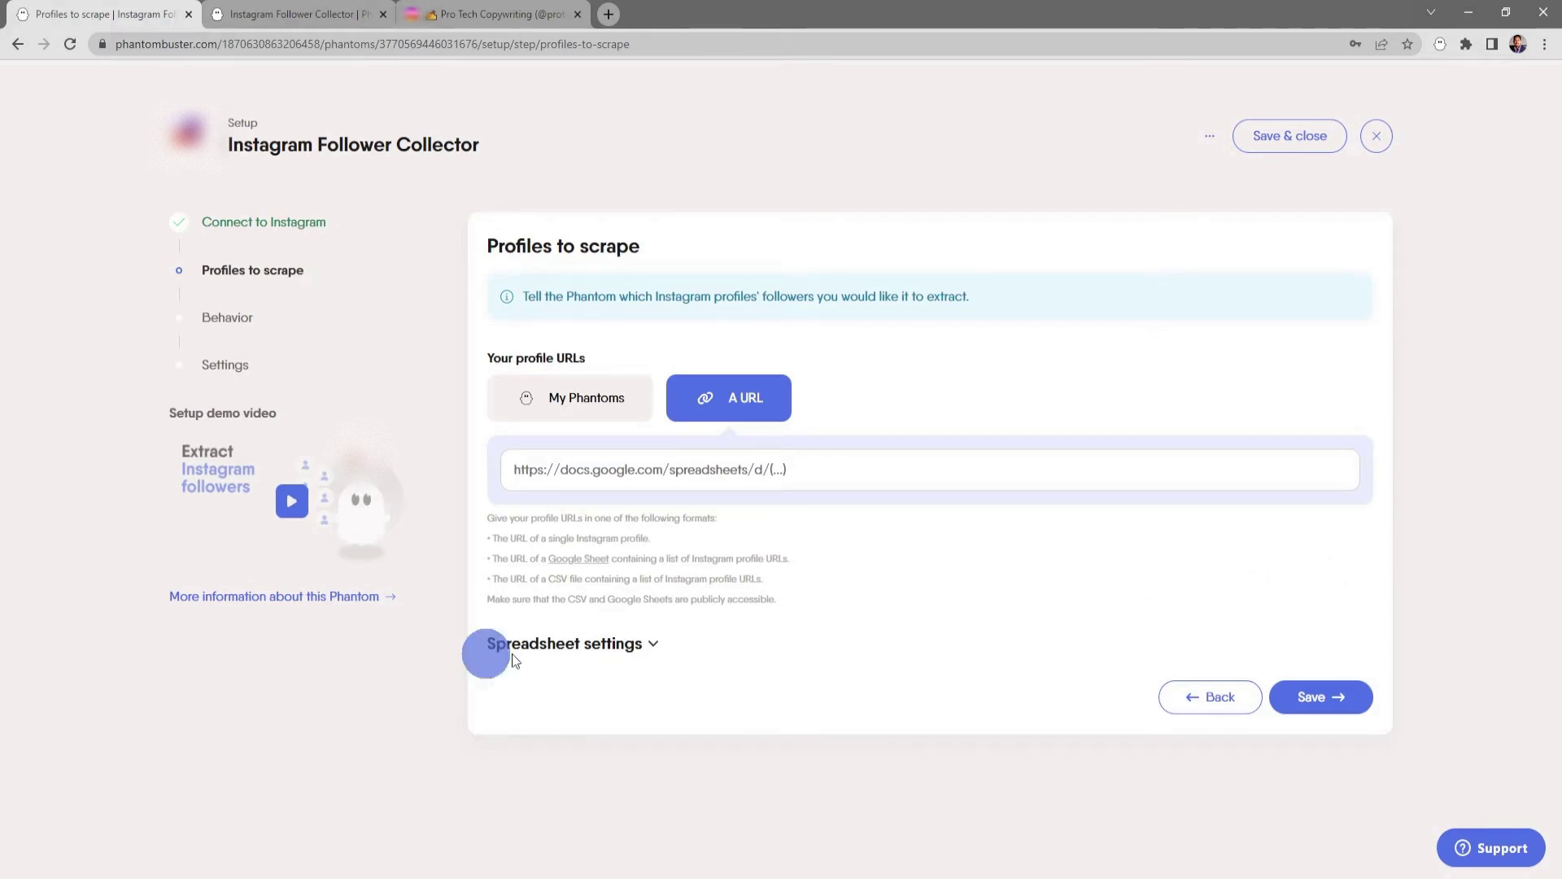
- Expand, review and collapse the Spreadsheet settings for profile URLs
left_click(652, 646)
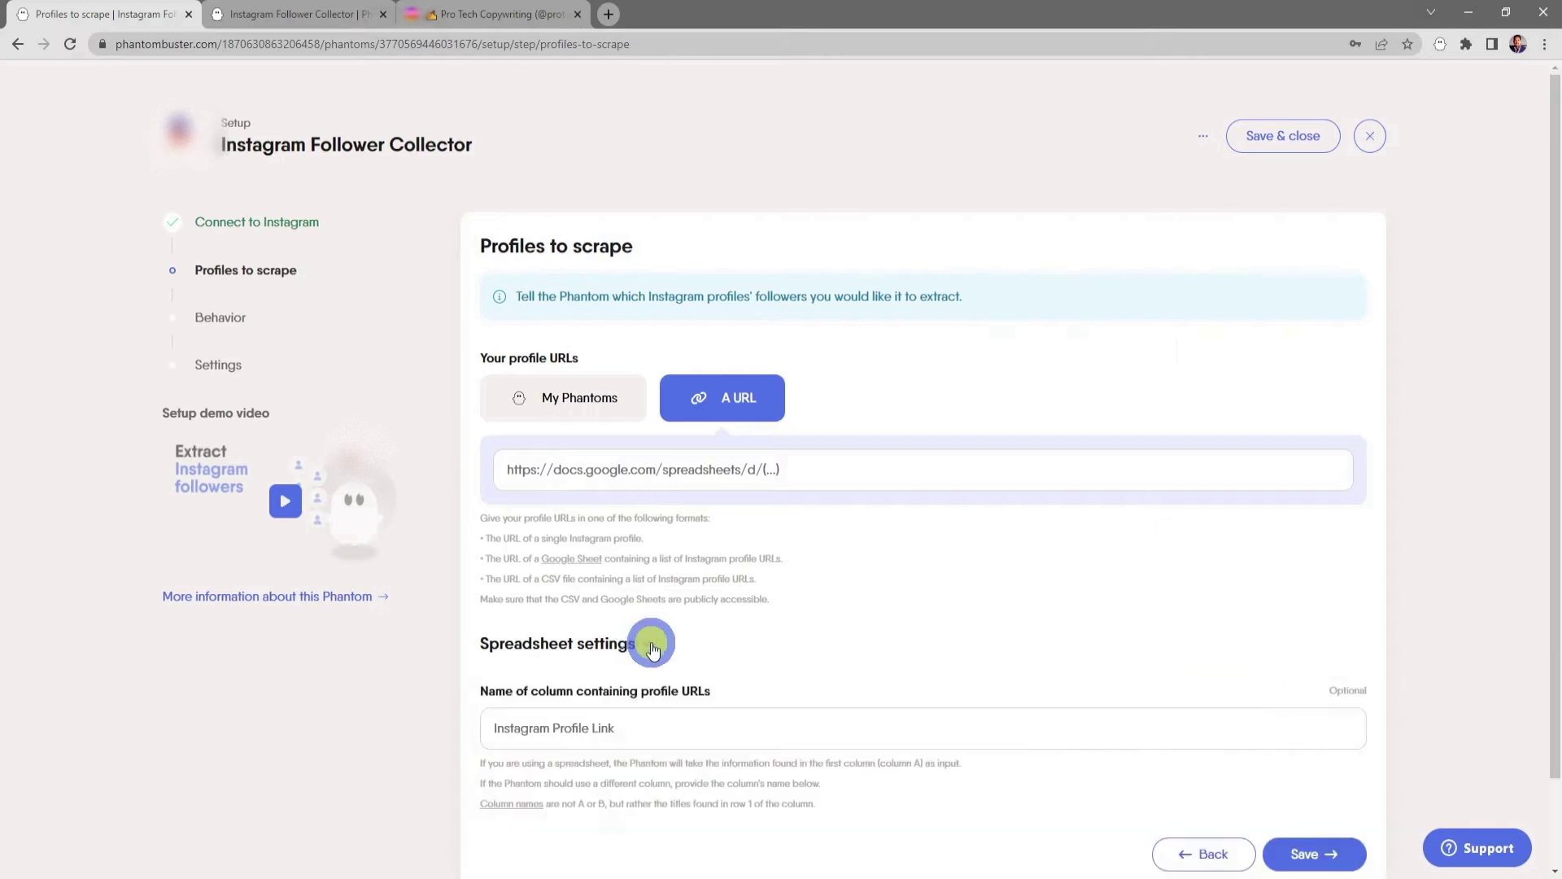
scroll(838, 669, "down", 1)
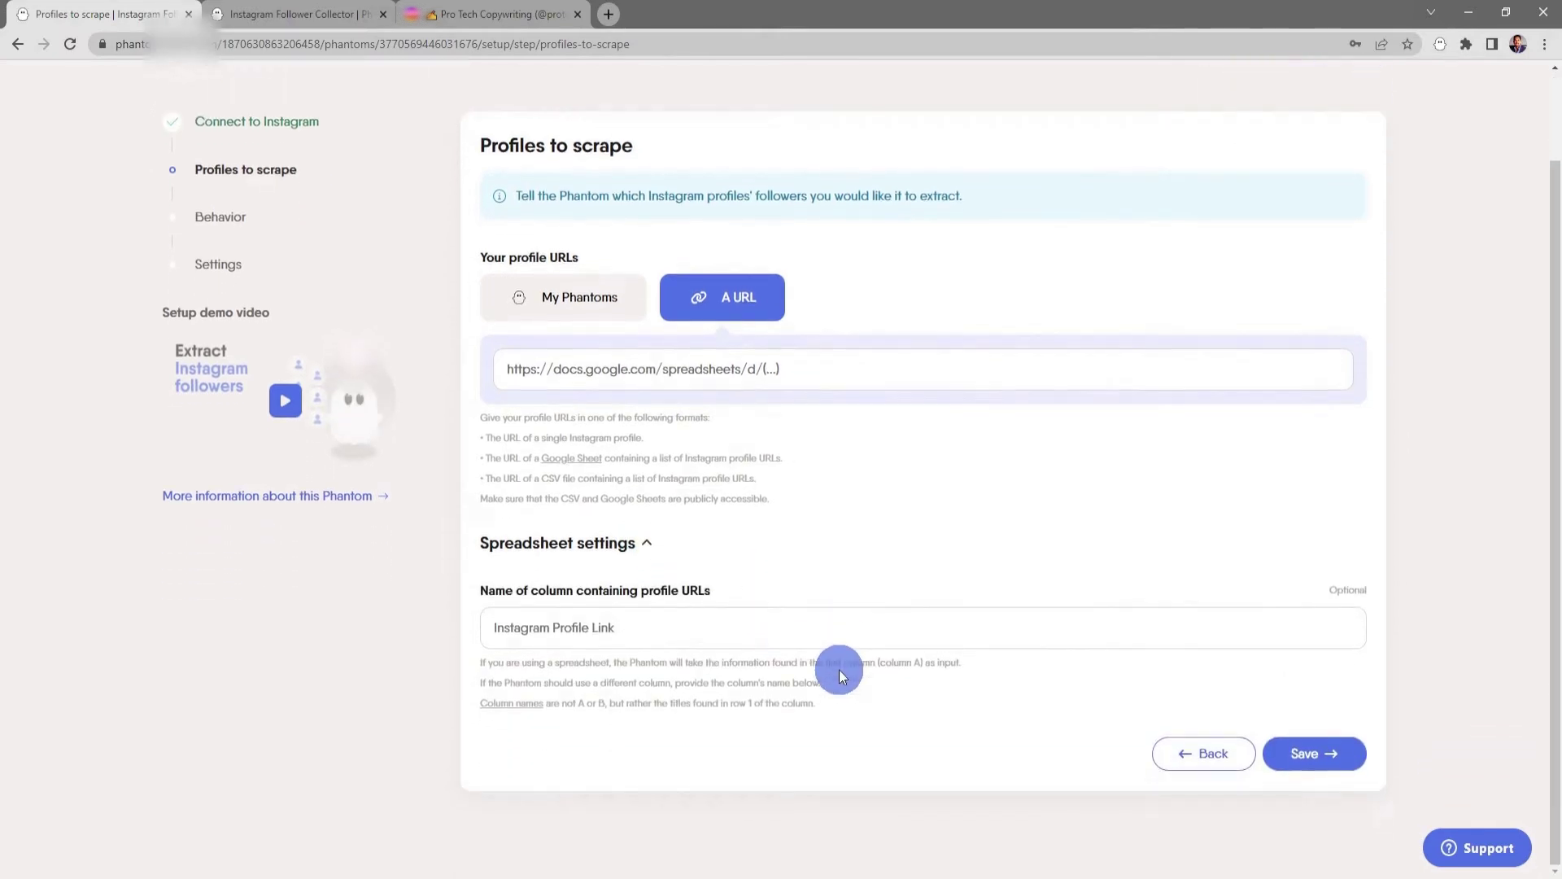
scroll(838, 670, "up", 1)
left_click(651, 643)
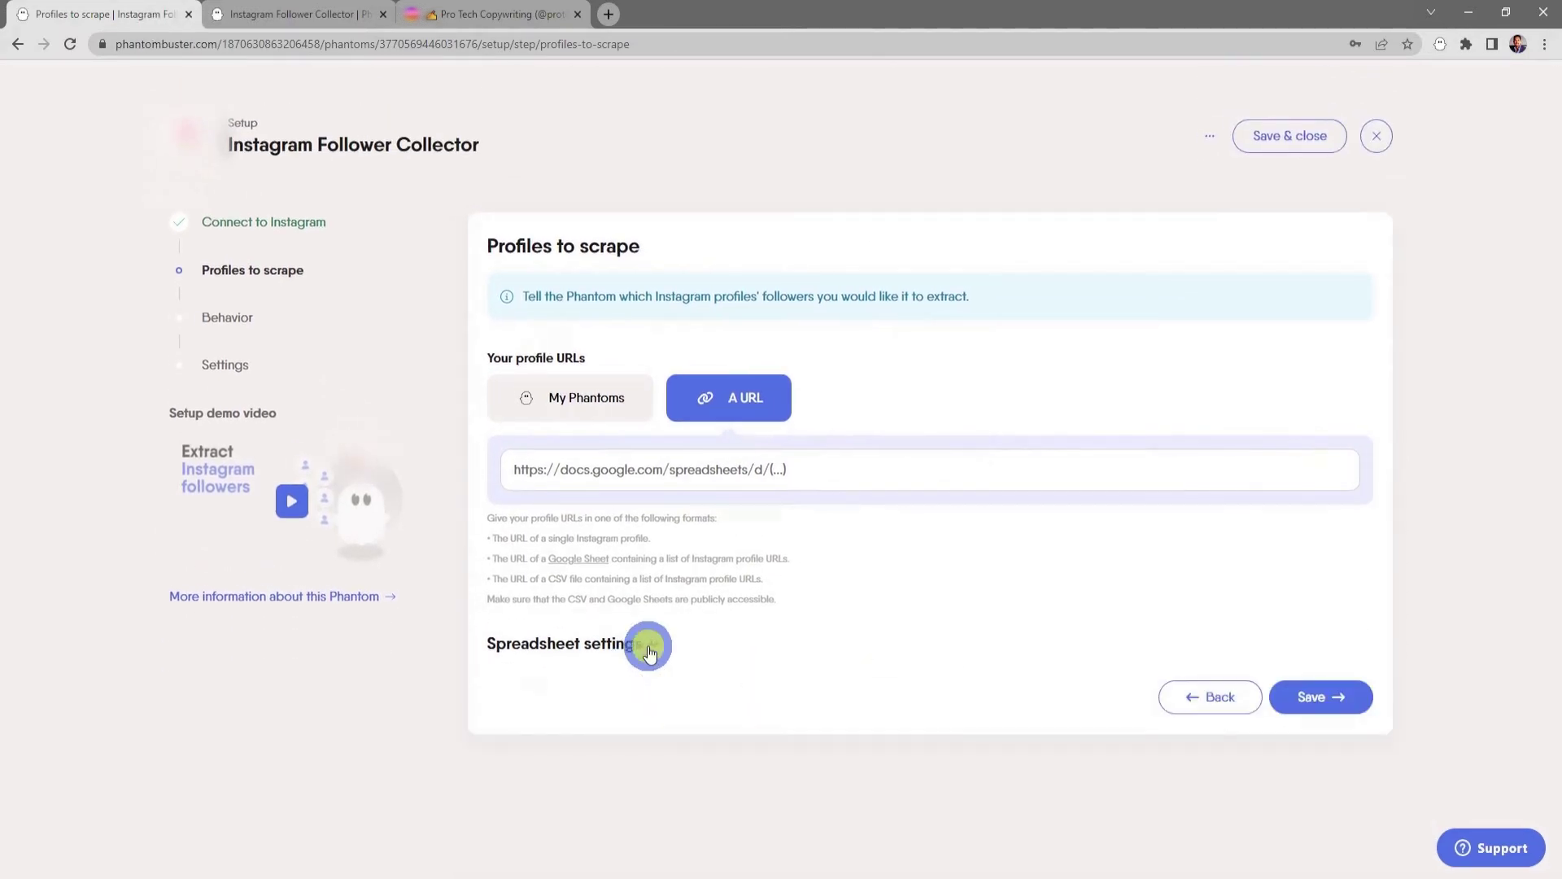
- Try the My Phantoms source, revert to A URL input, and bring up the Instagram profile tab
left_click(626, 415)
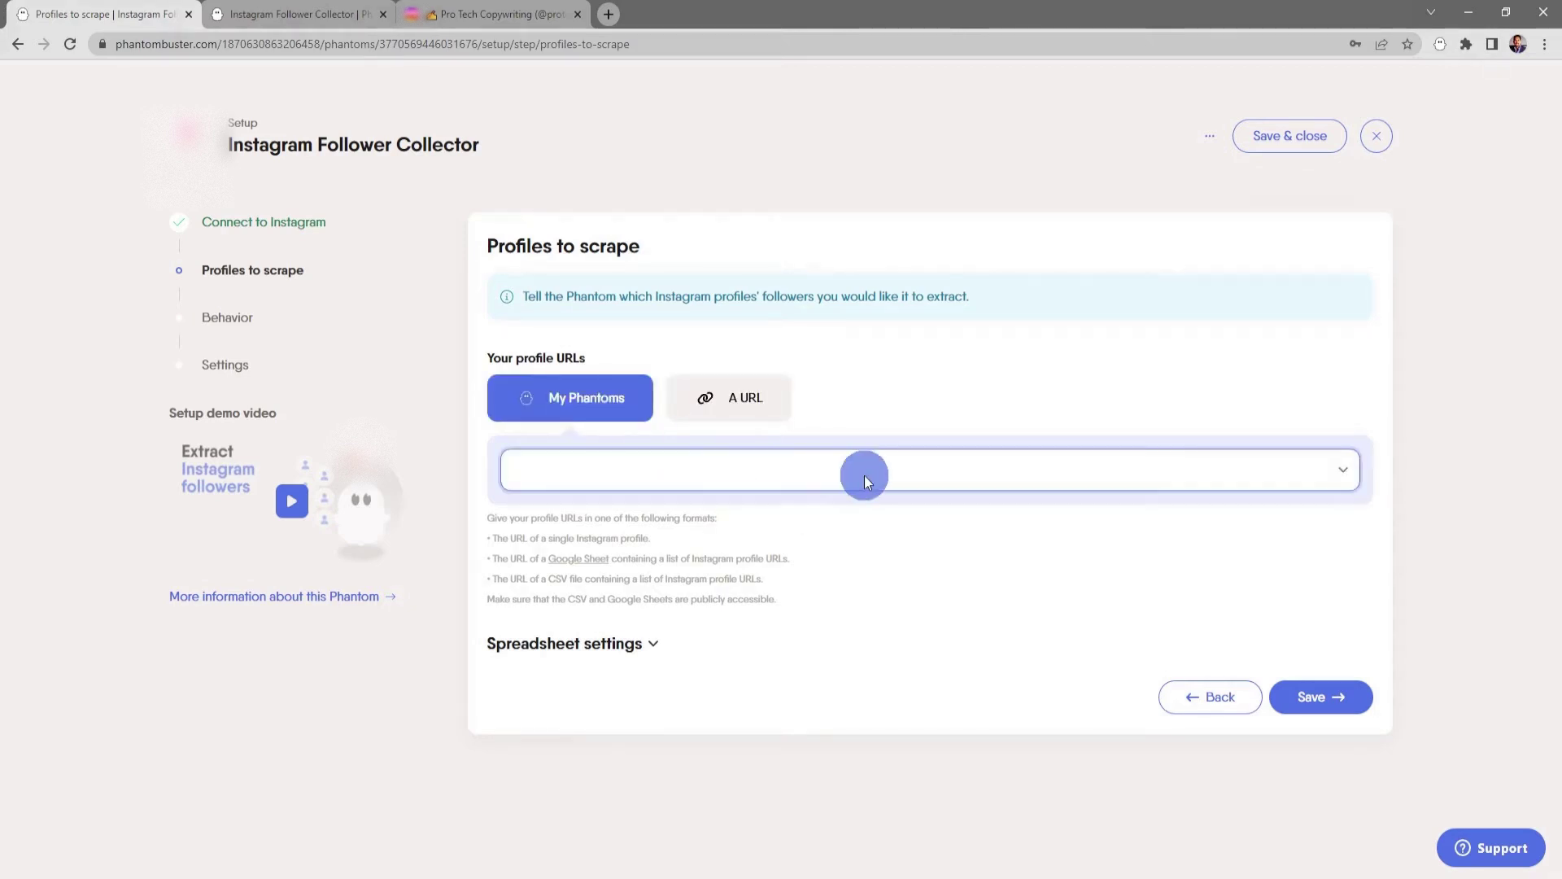
left_click(1076, 476)
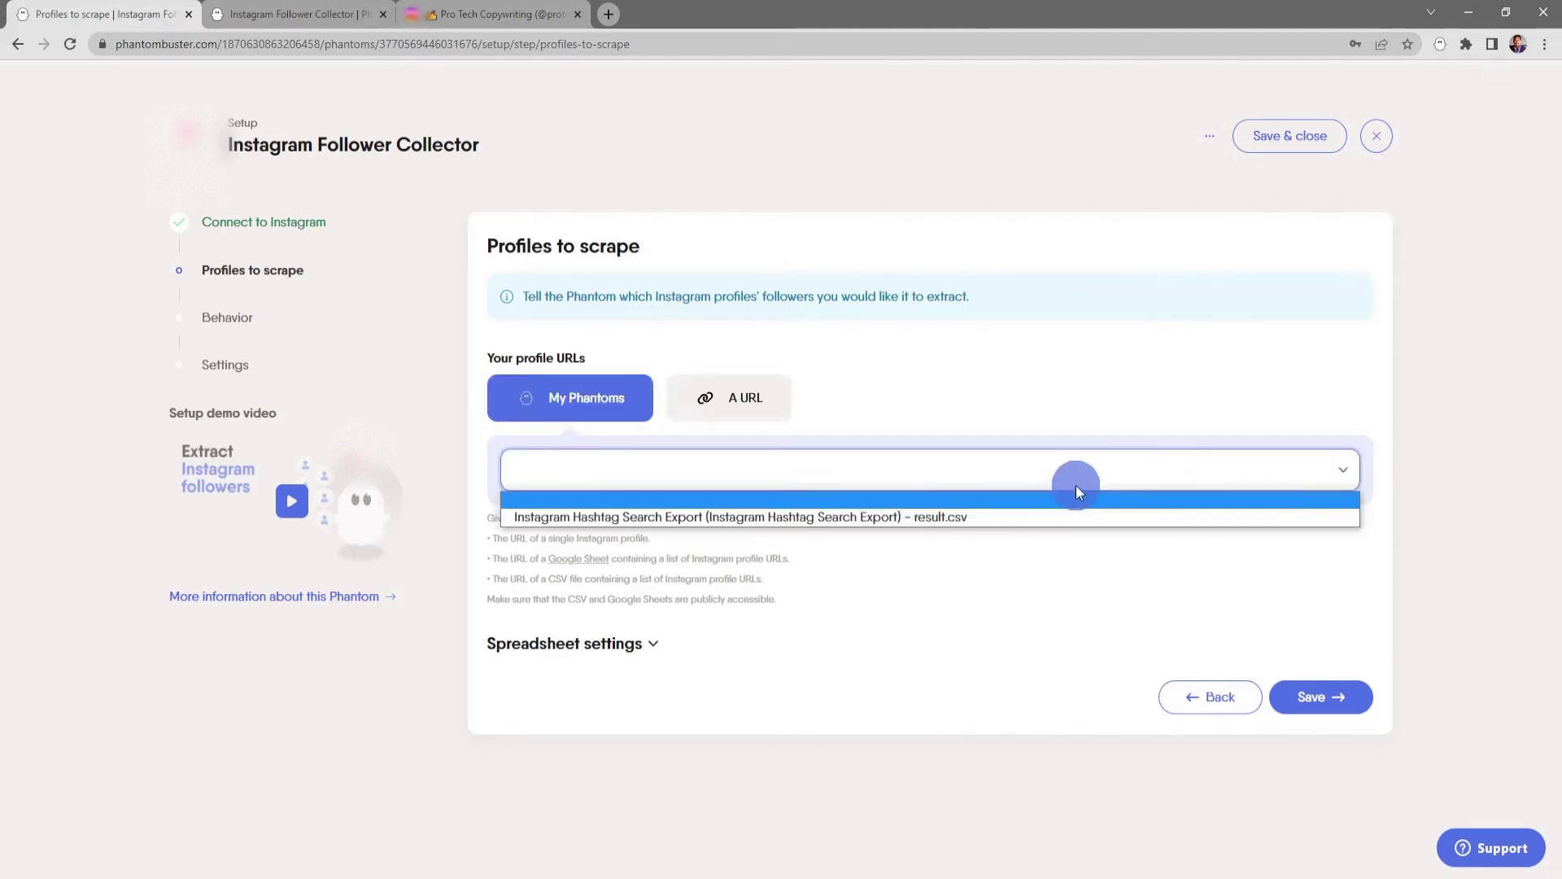
left_click(1073, 484)
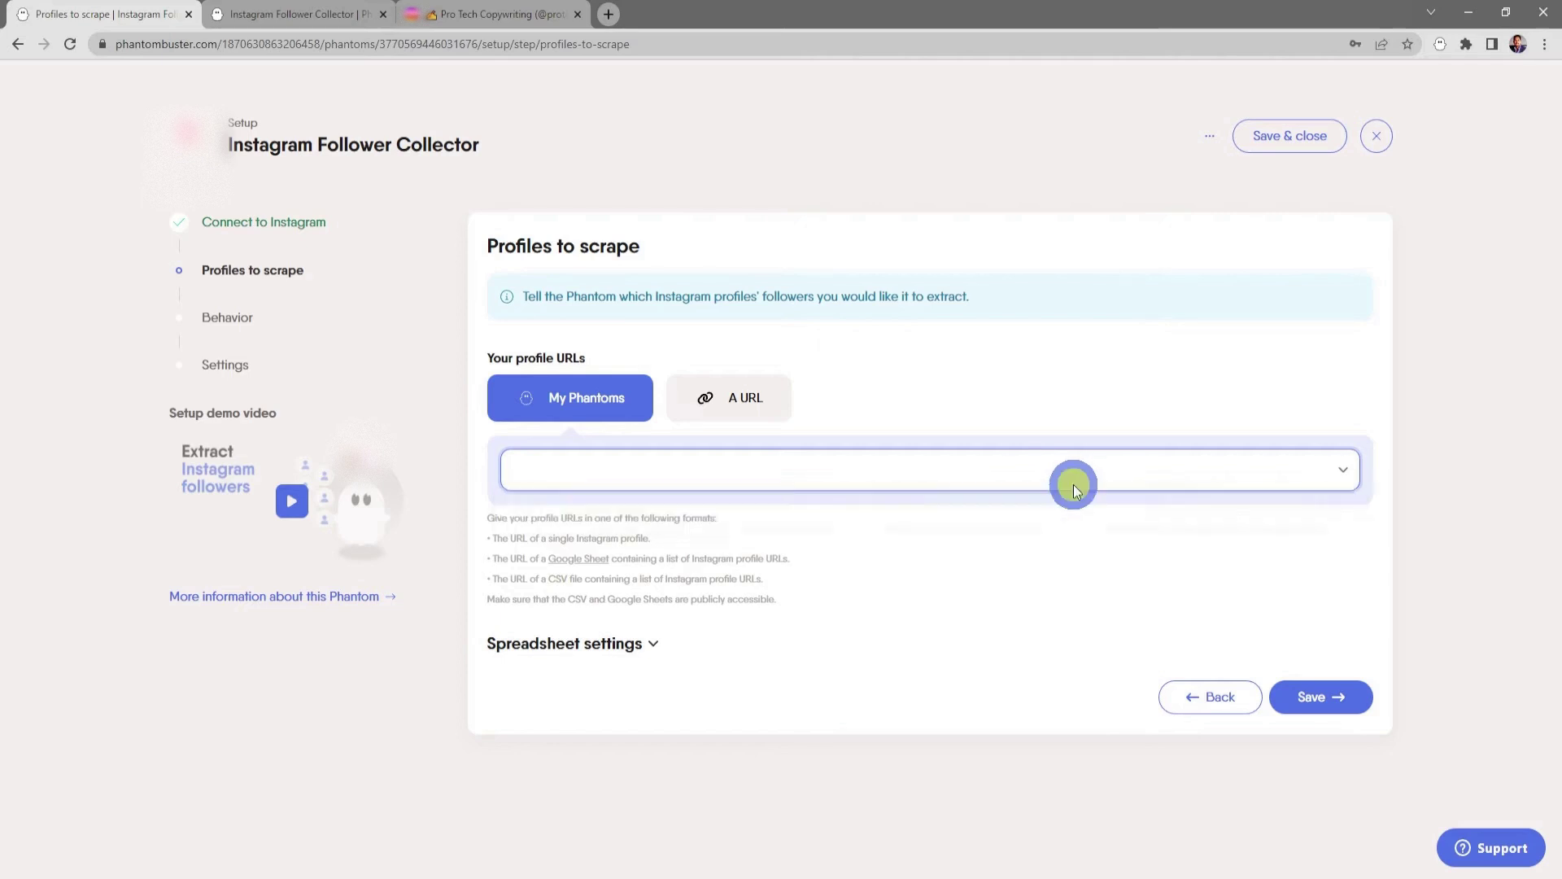
left_click(750, 406)
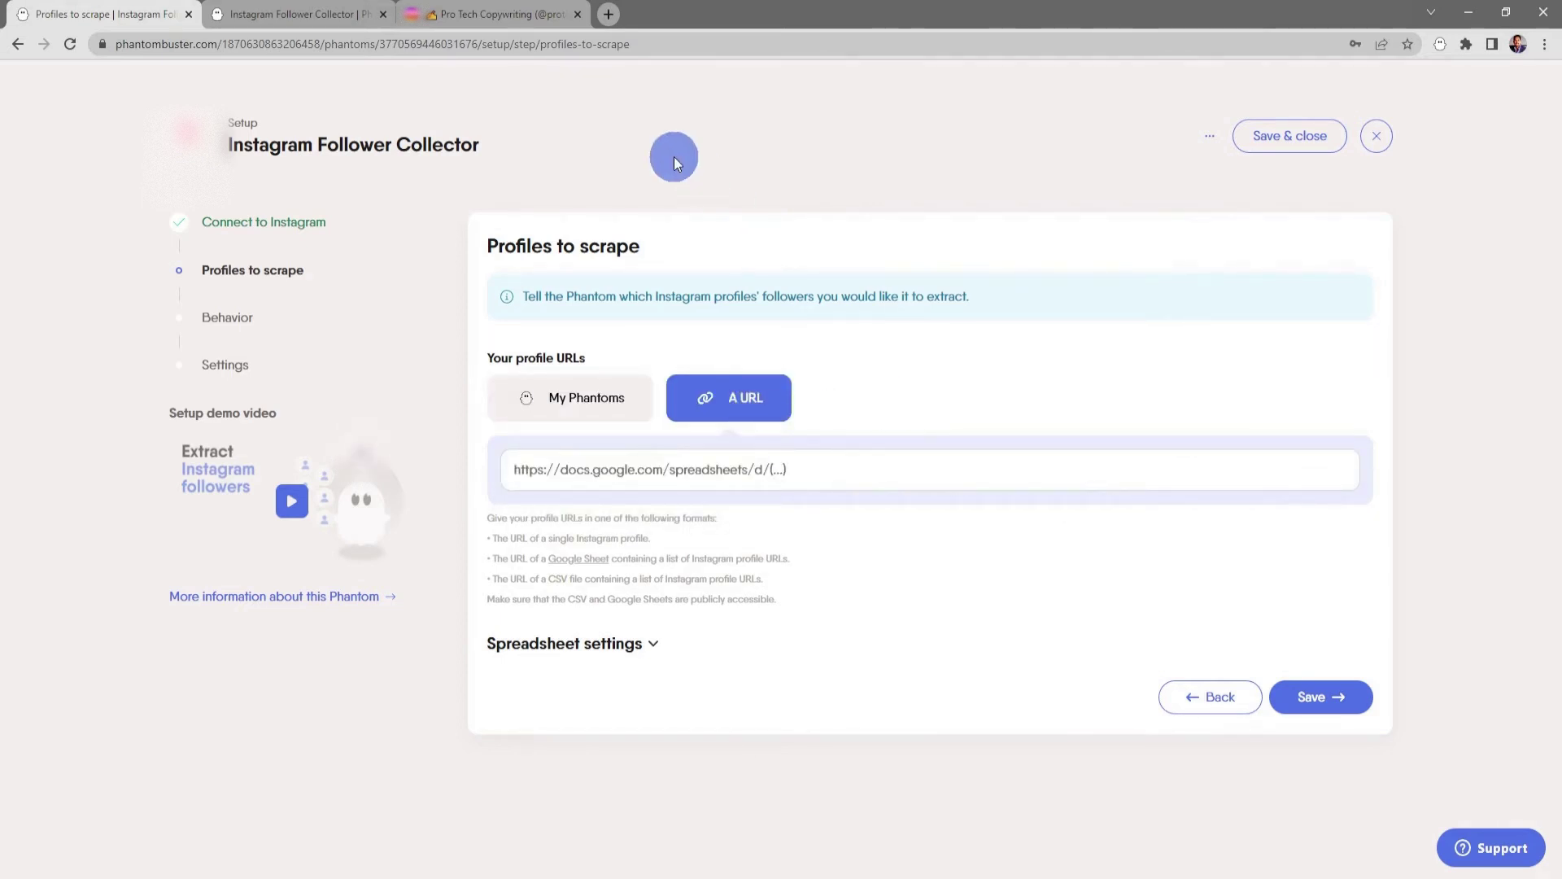
left_click(506, 14)
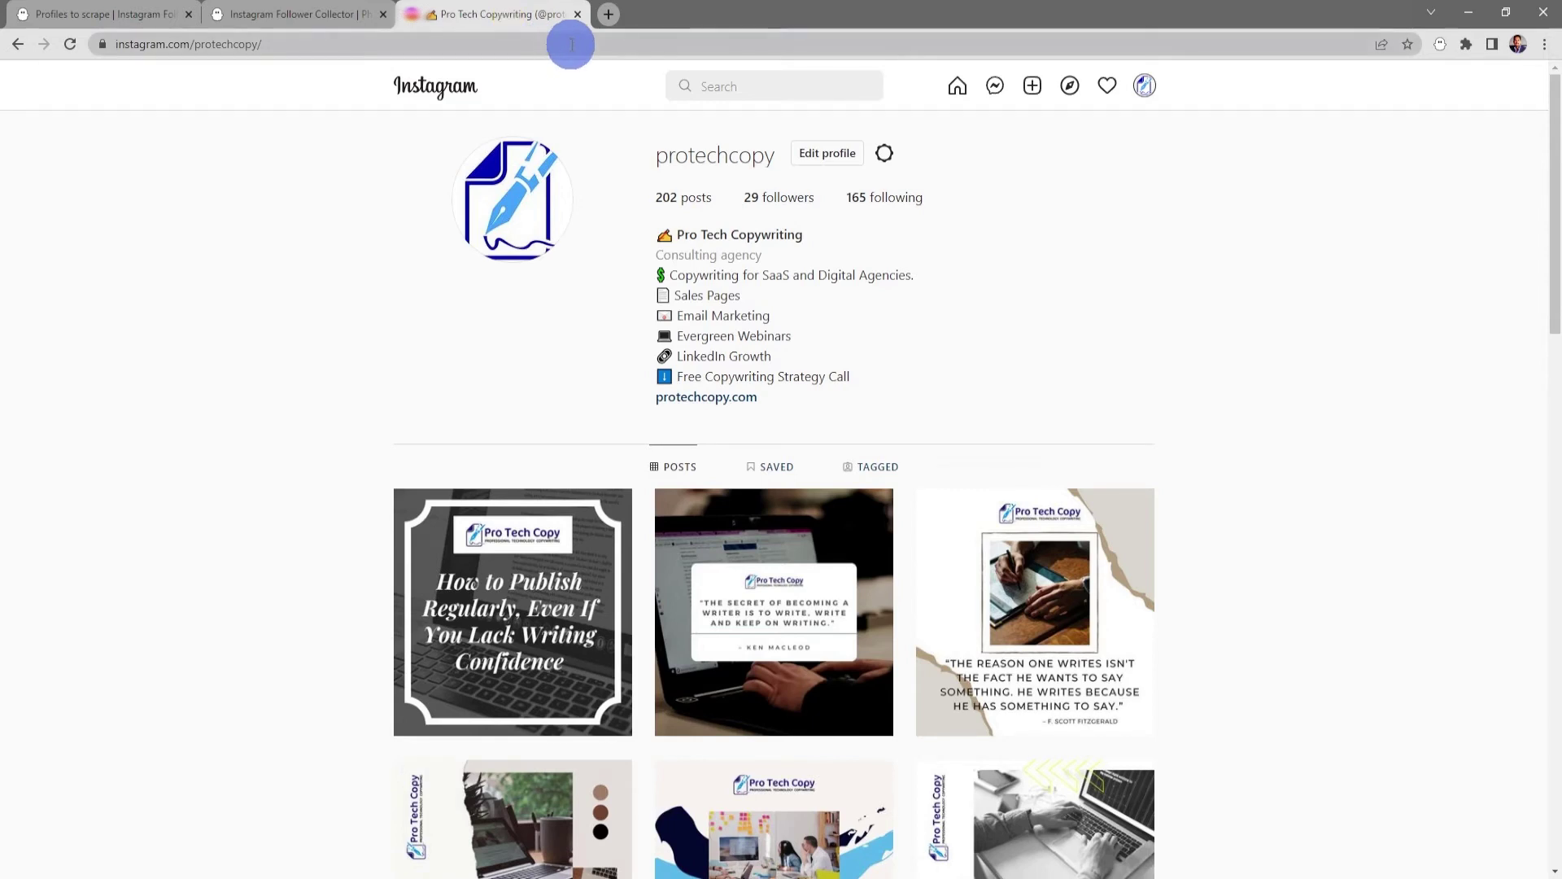
- Copy the protechcopy profile URL into Profiles to scrape and save it
left_click(571, 44)
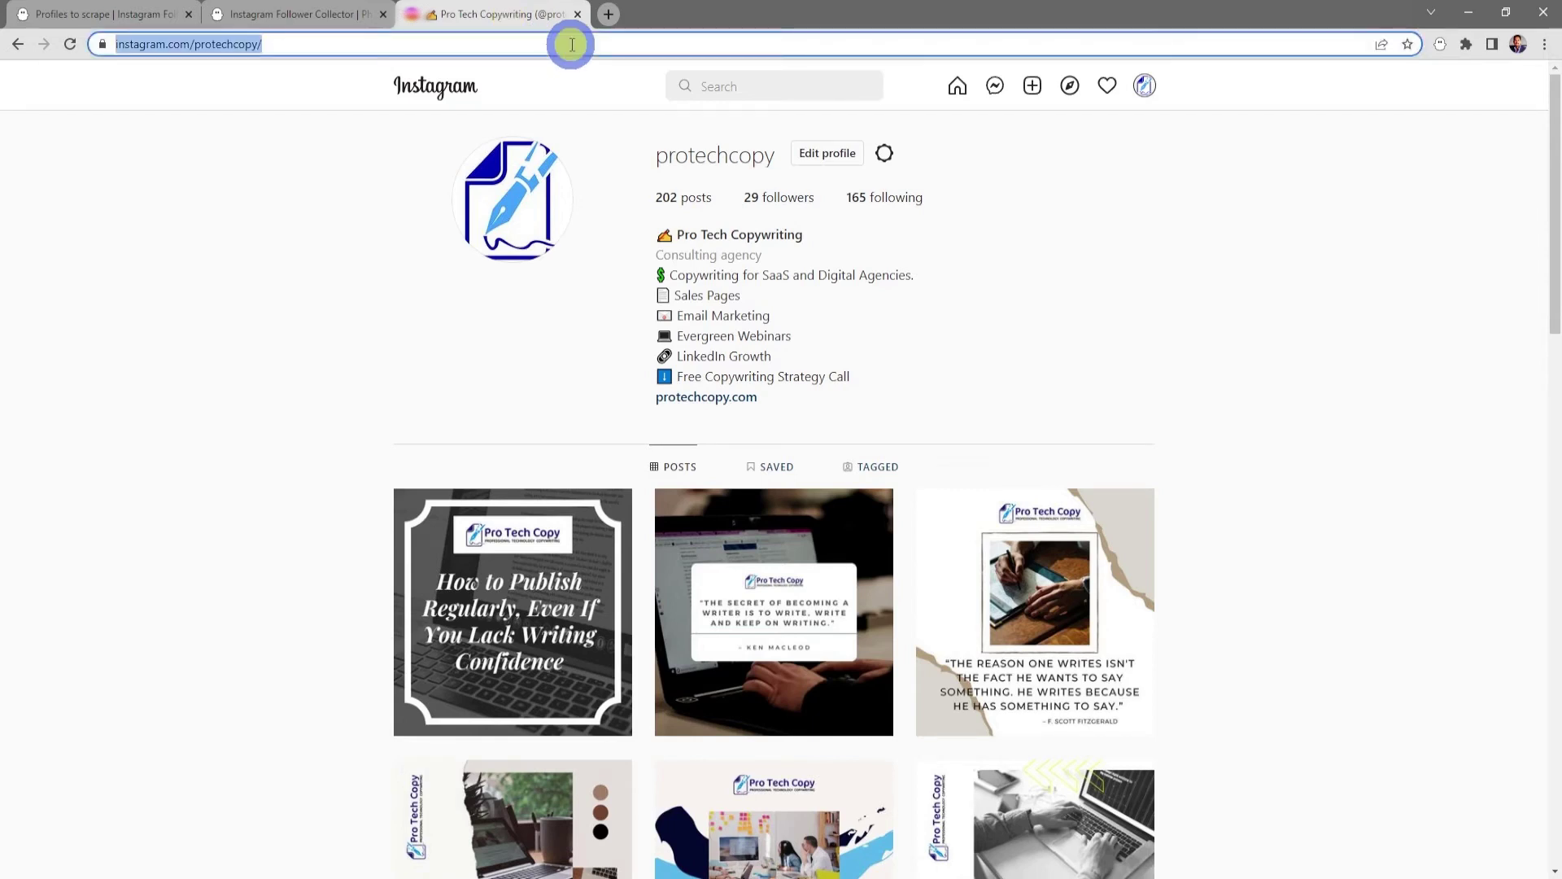
right_click(196, 49)
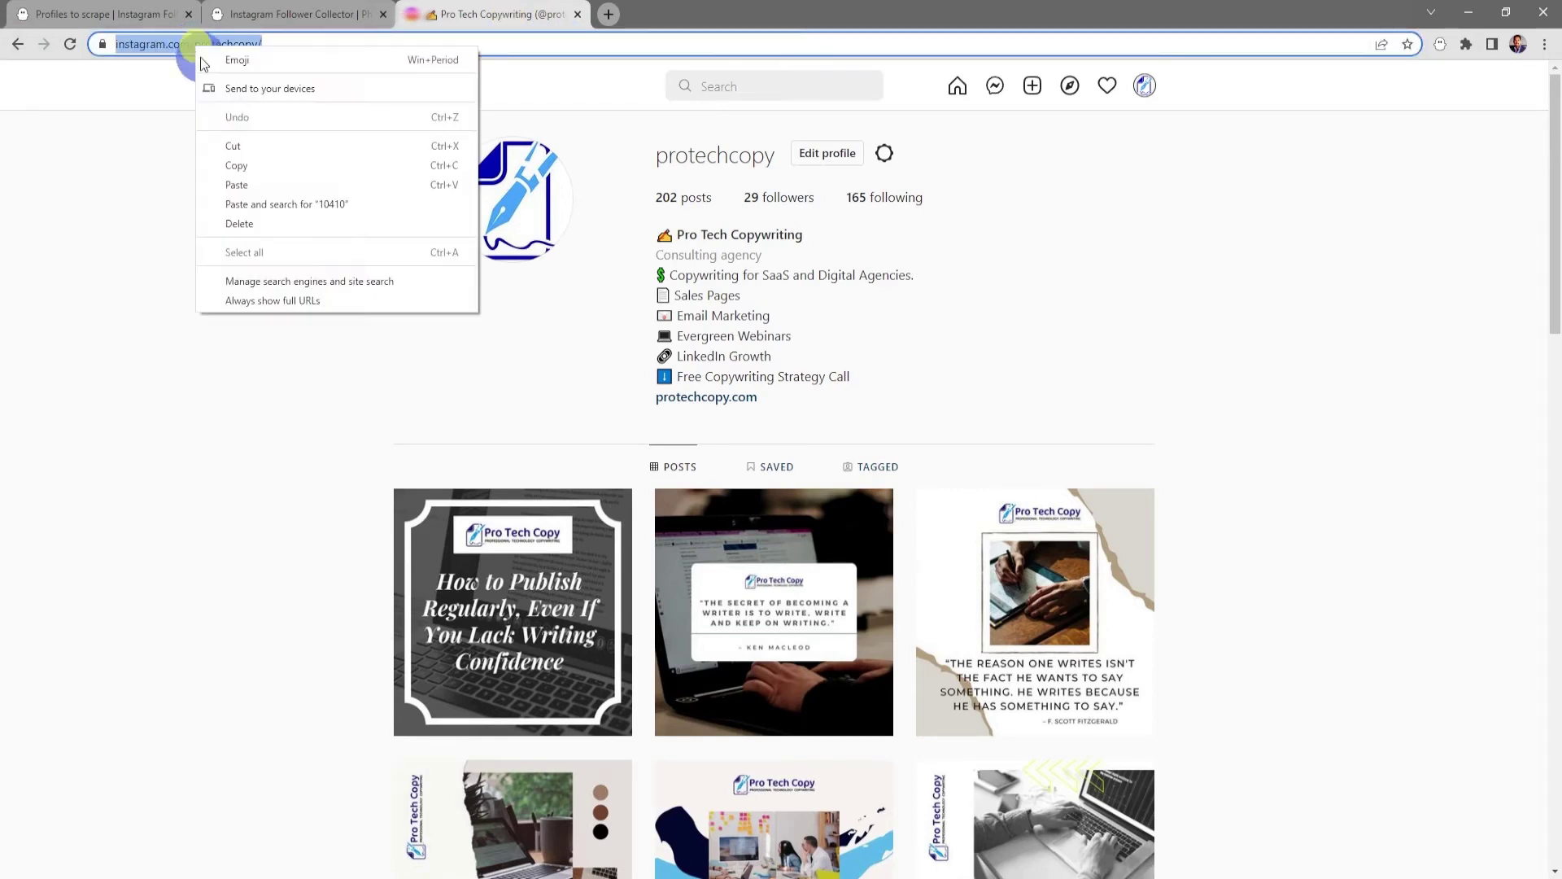
left_click(257, 166)
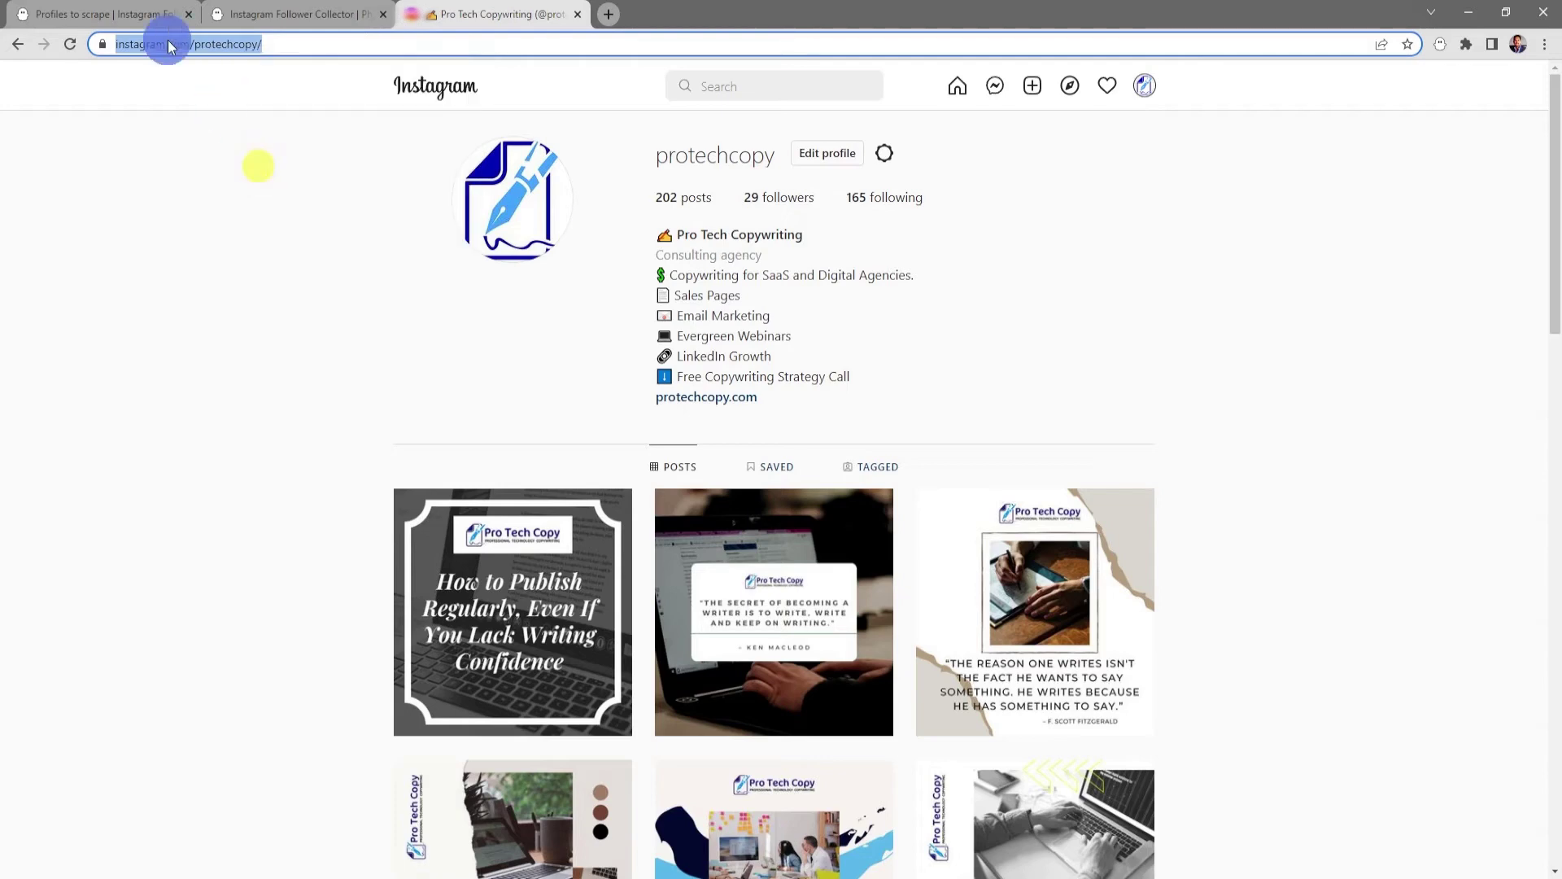
left_click(147, 14)
left_click(588, 475)
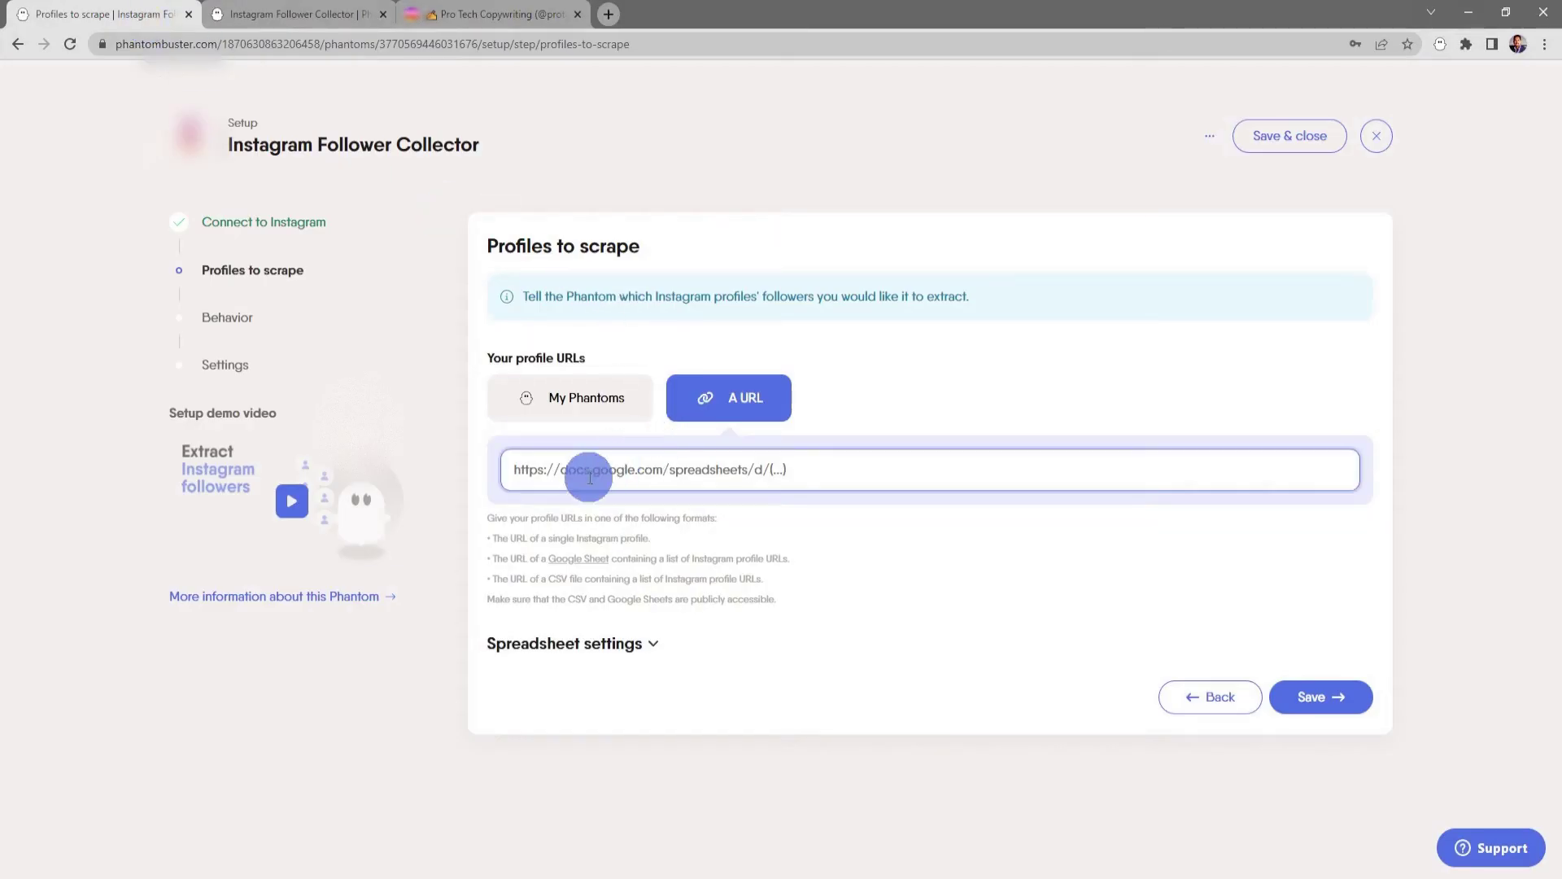
right_click(586, 474)
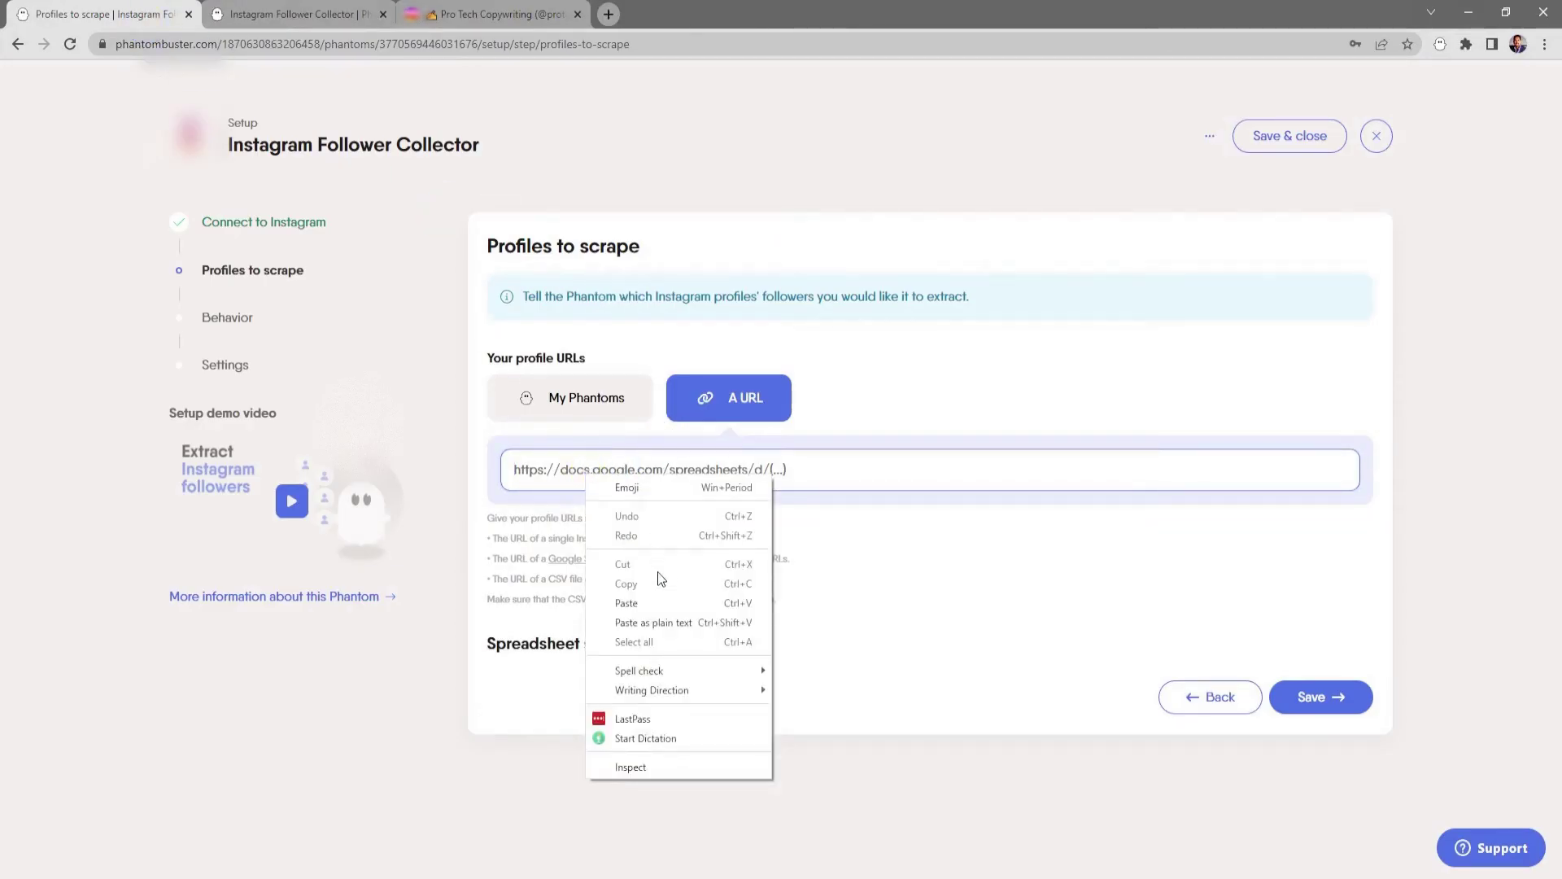
left_click(660, 606)
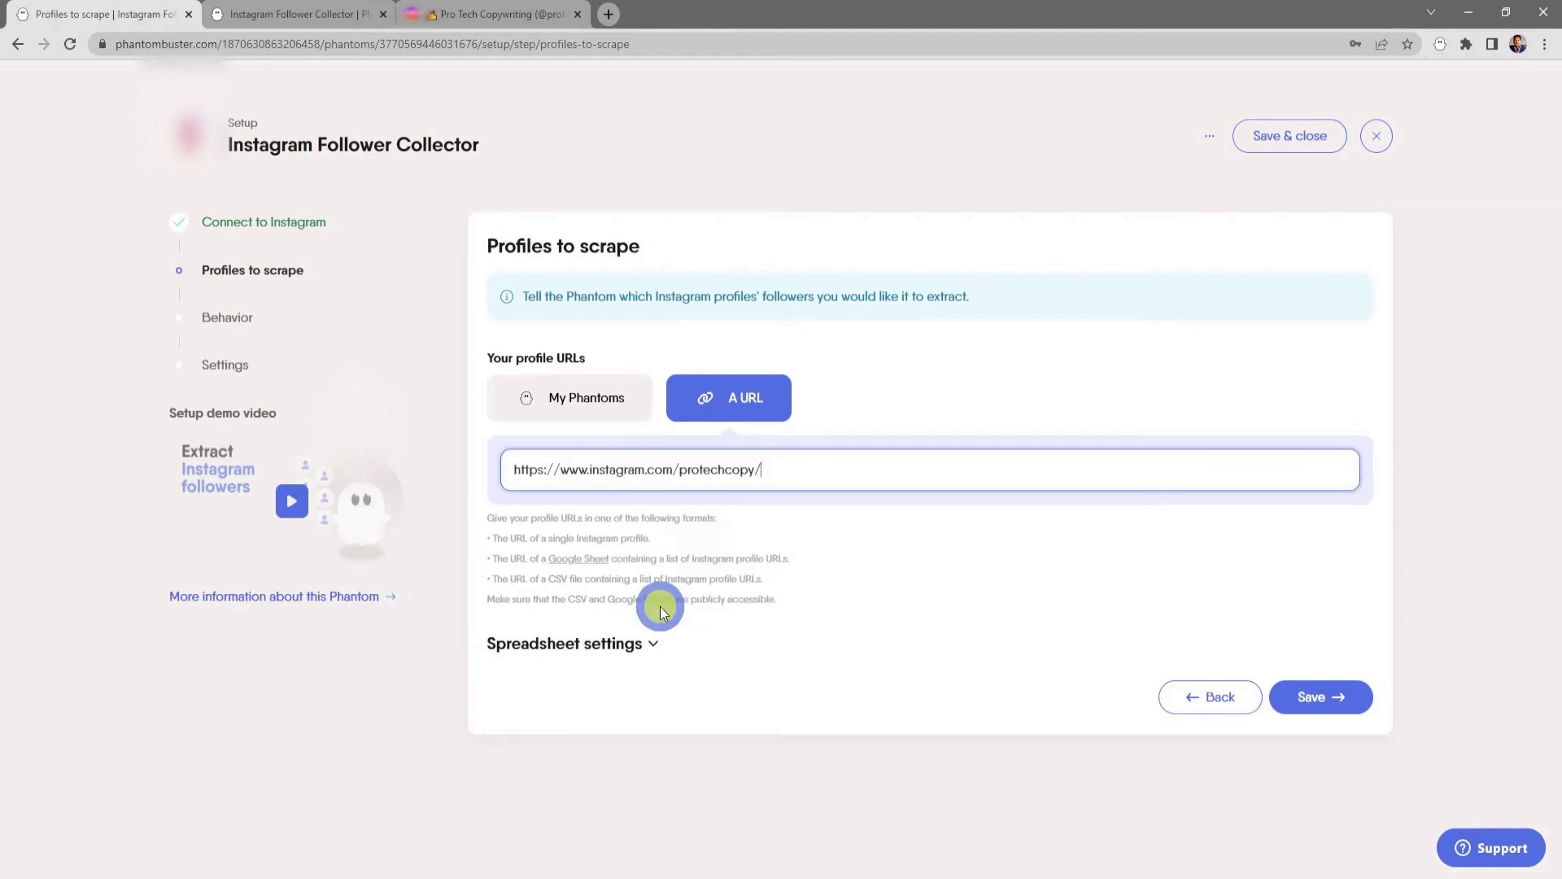
left_click(1316, 704)
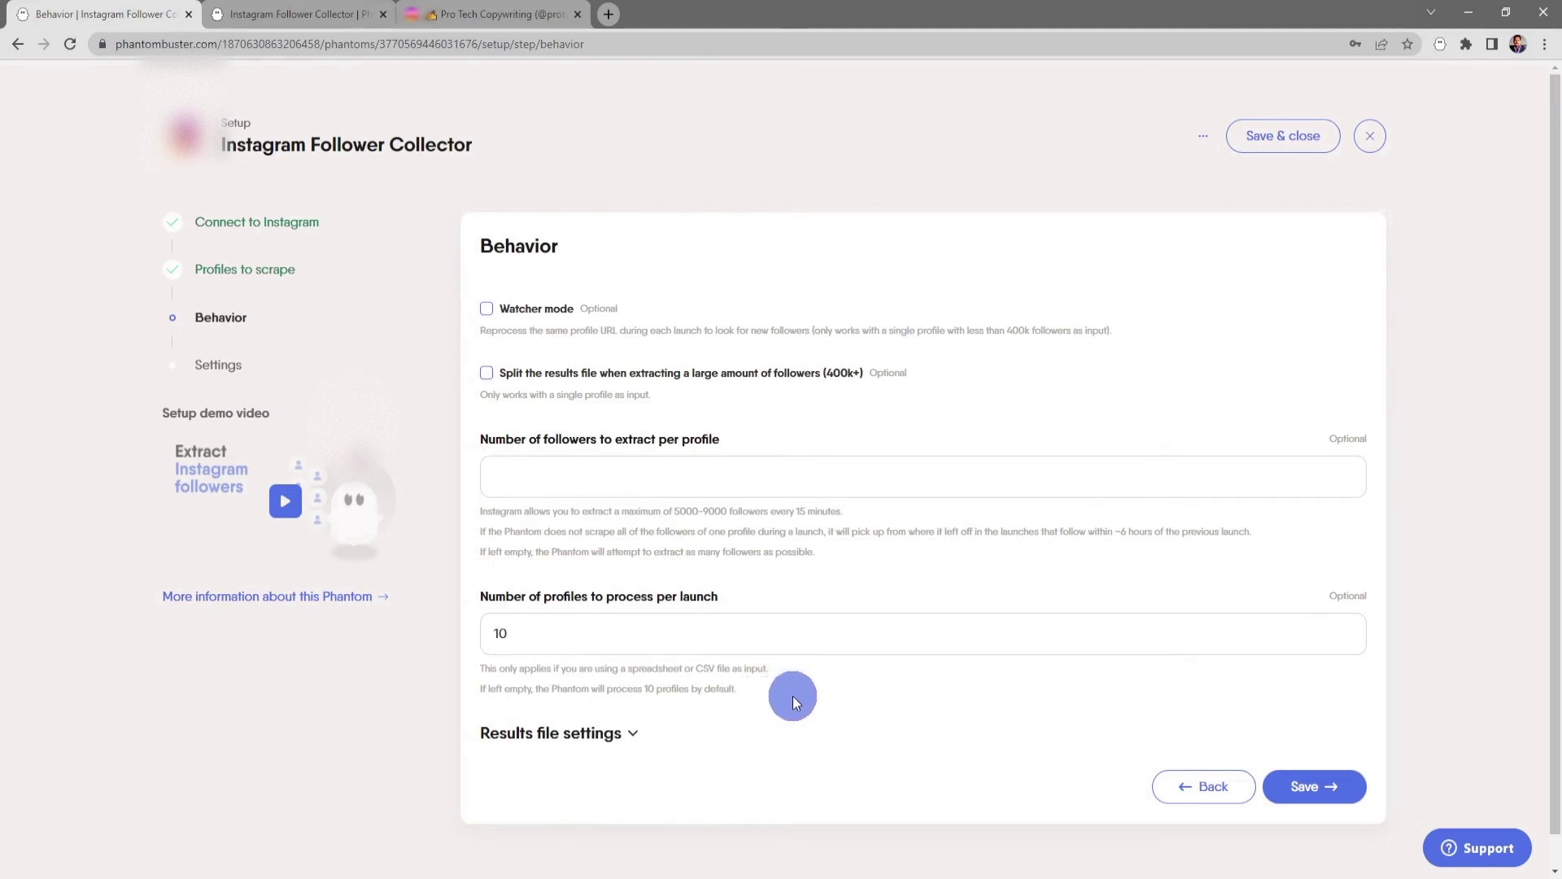
left_click(637, 737)
scroll(814, 719, "down", 2)
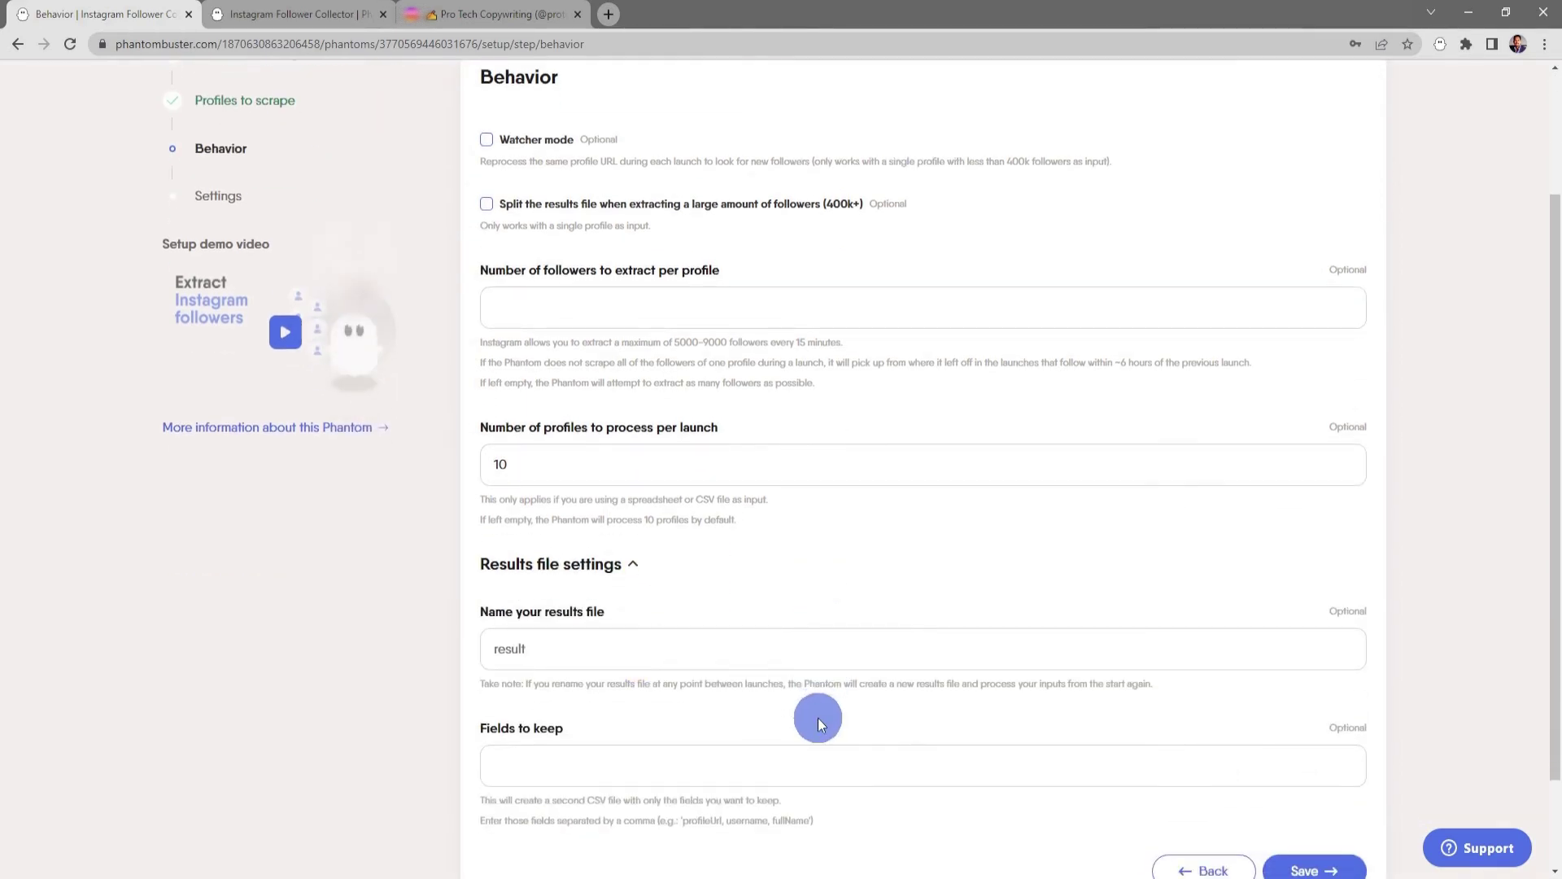
scroll(820, 713, "down", 1)
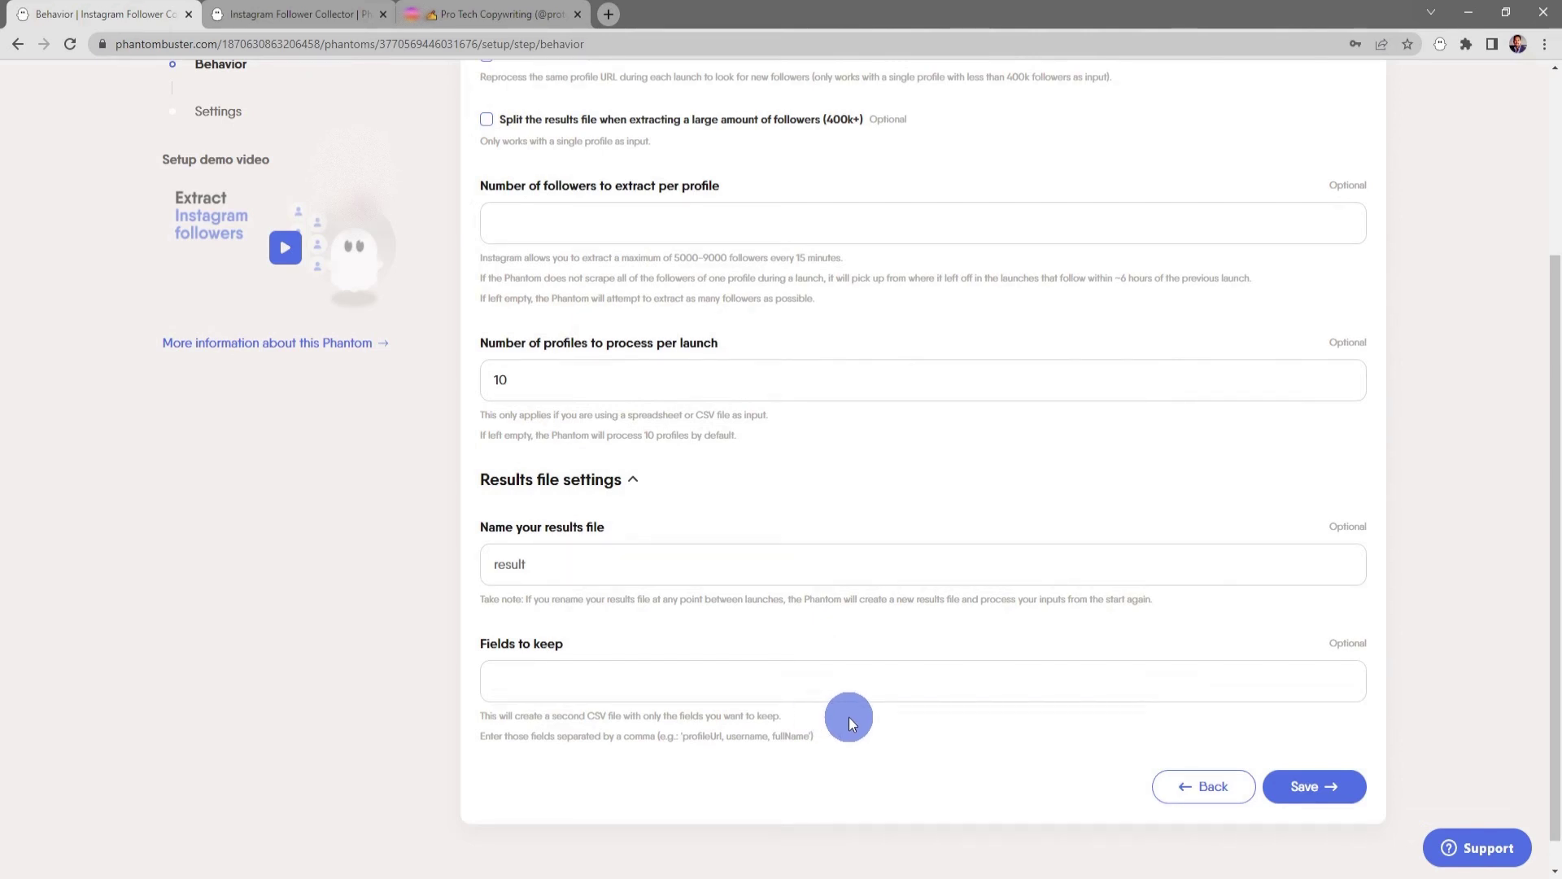
left_click(838, 681)
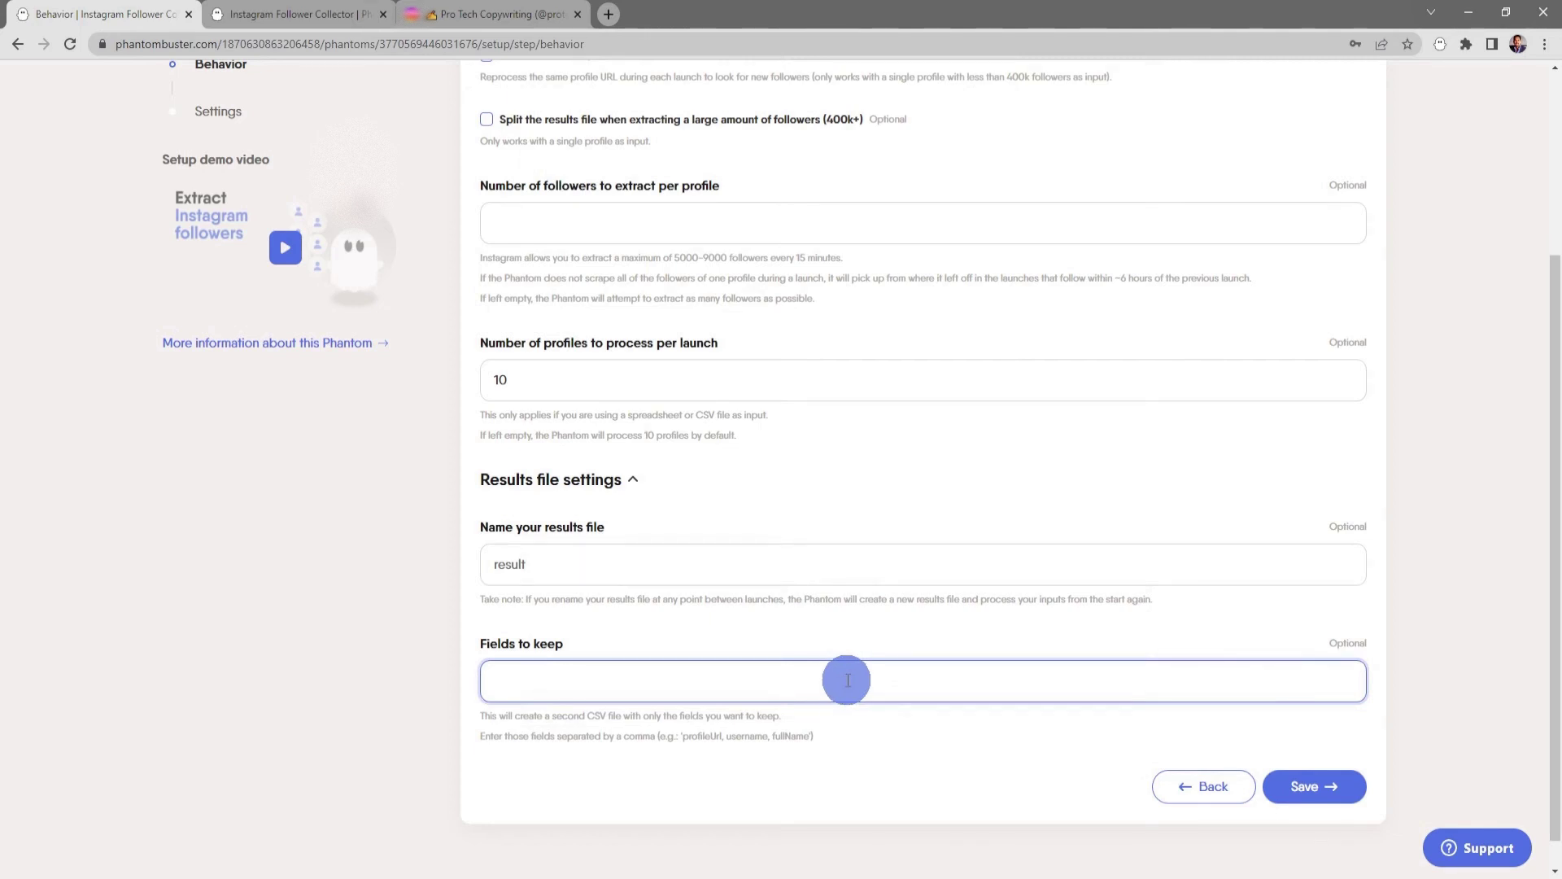
scroll(839, 683, "up", 1)
left_click(620, 570)
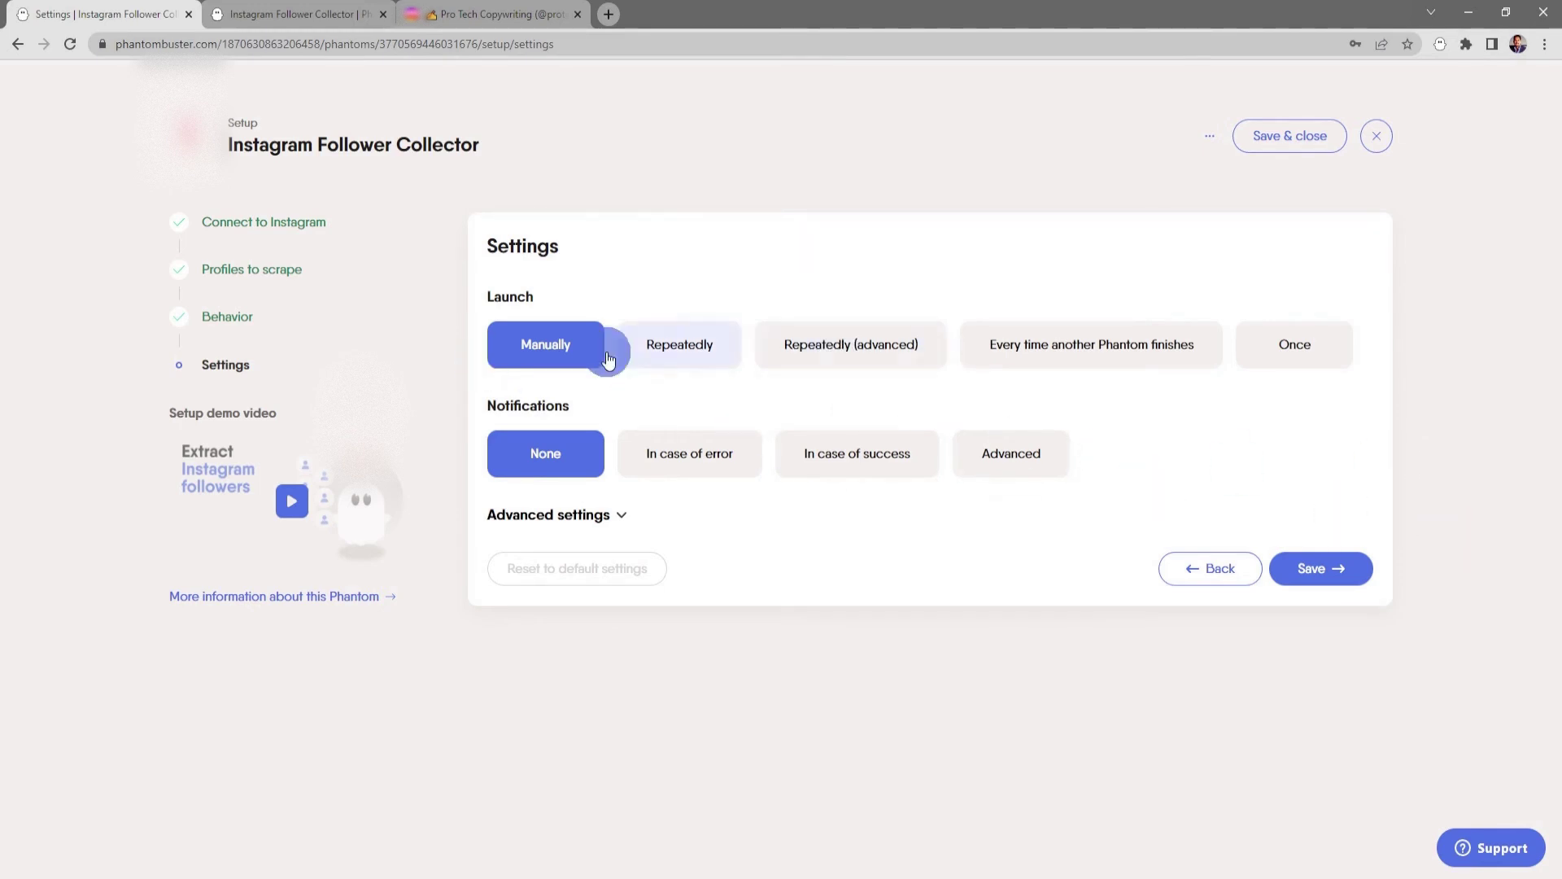
- Try the repeating and after-another-phantom launch options, then settle on launching Manually
left_click(851, 359)
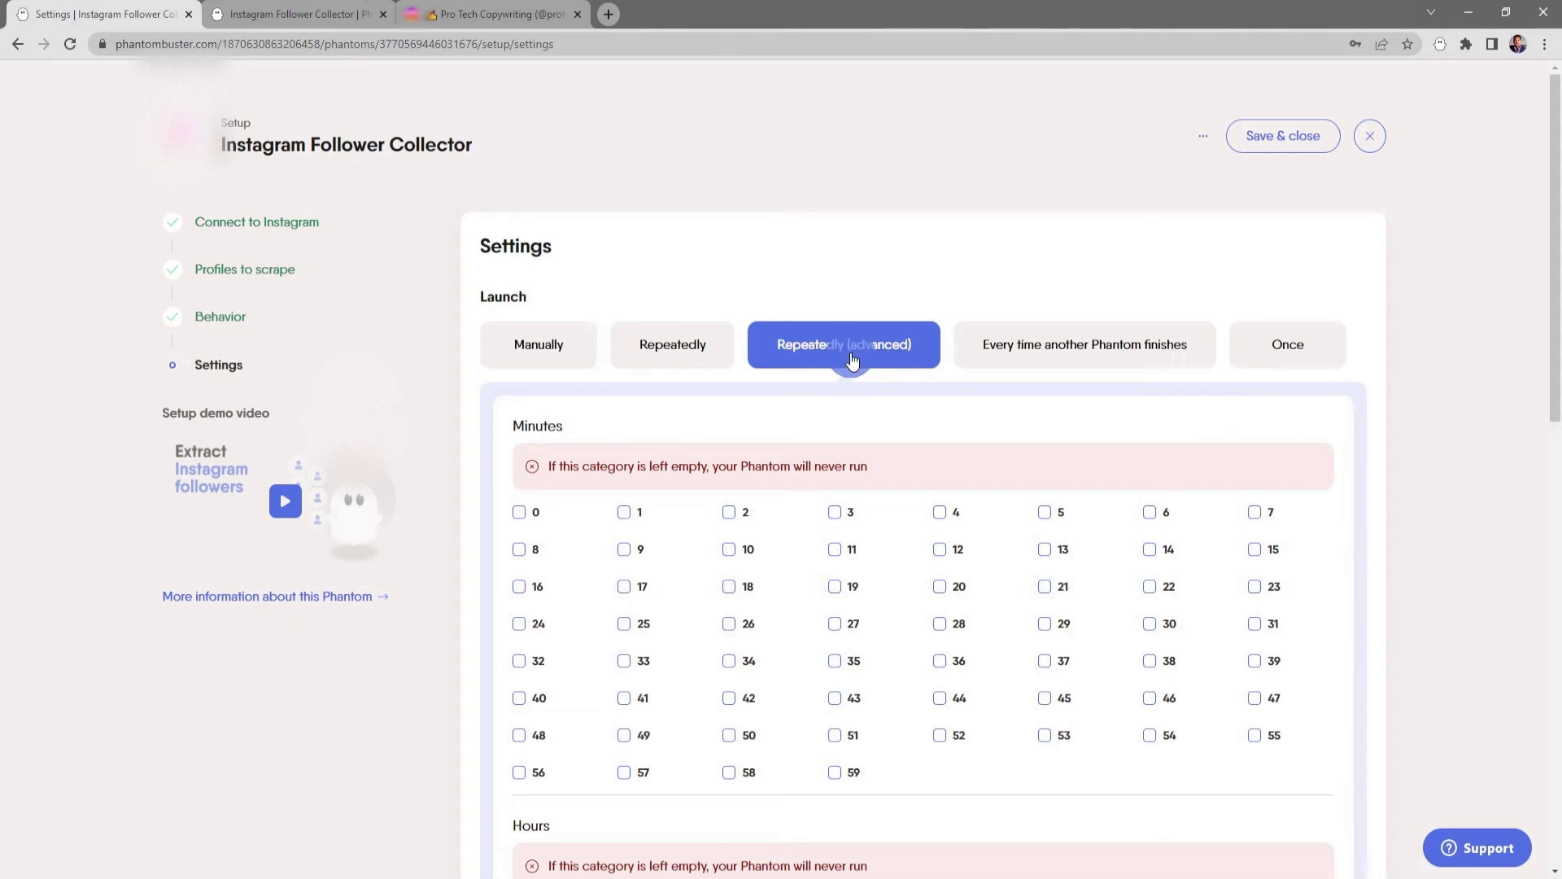
left_click(1044, 358)
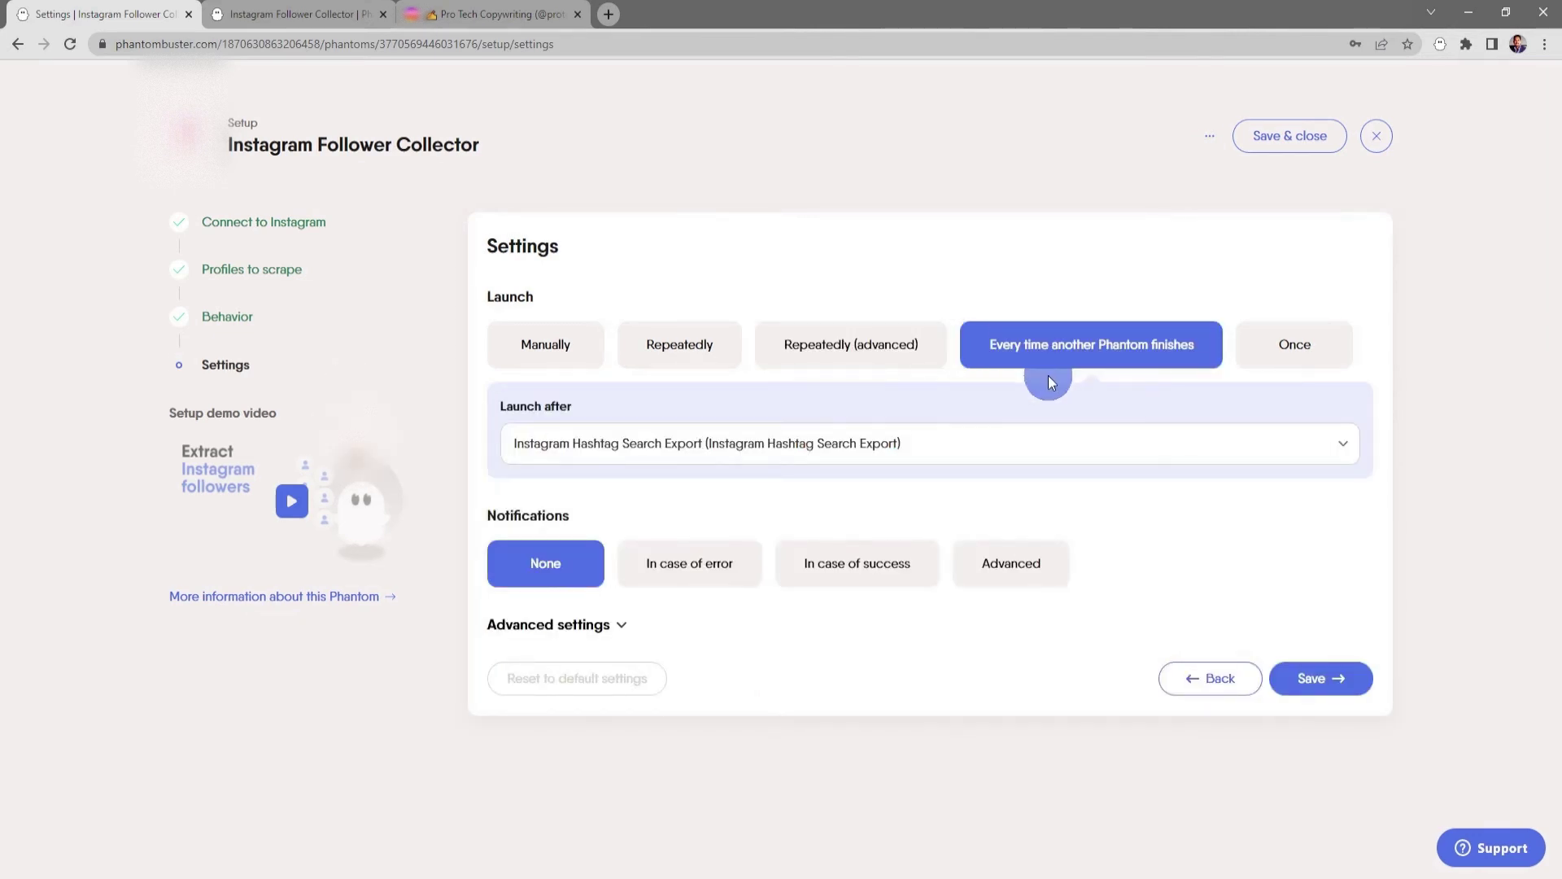
left_click(1299, 351)
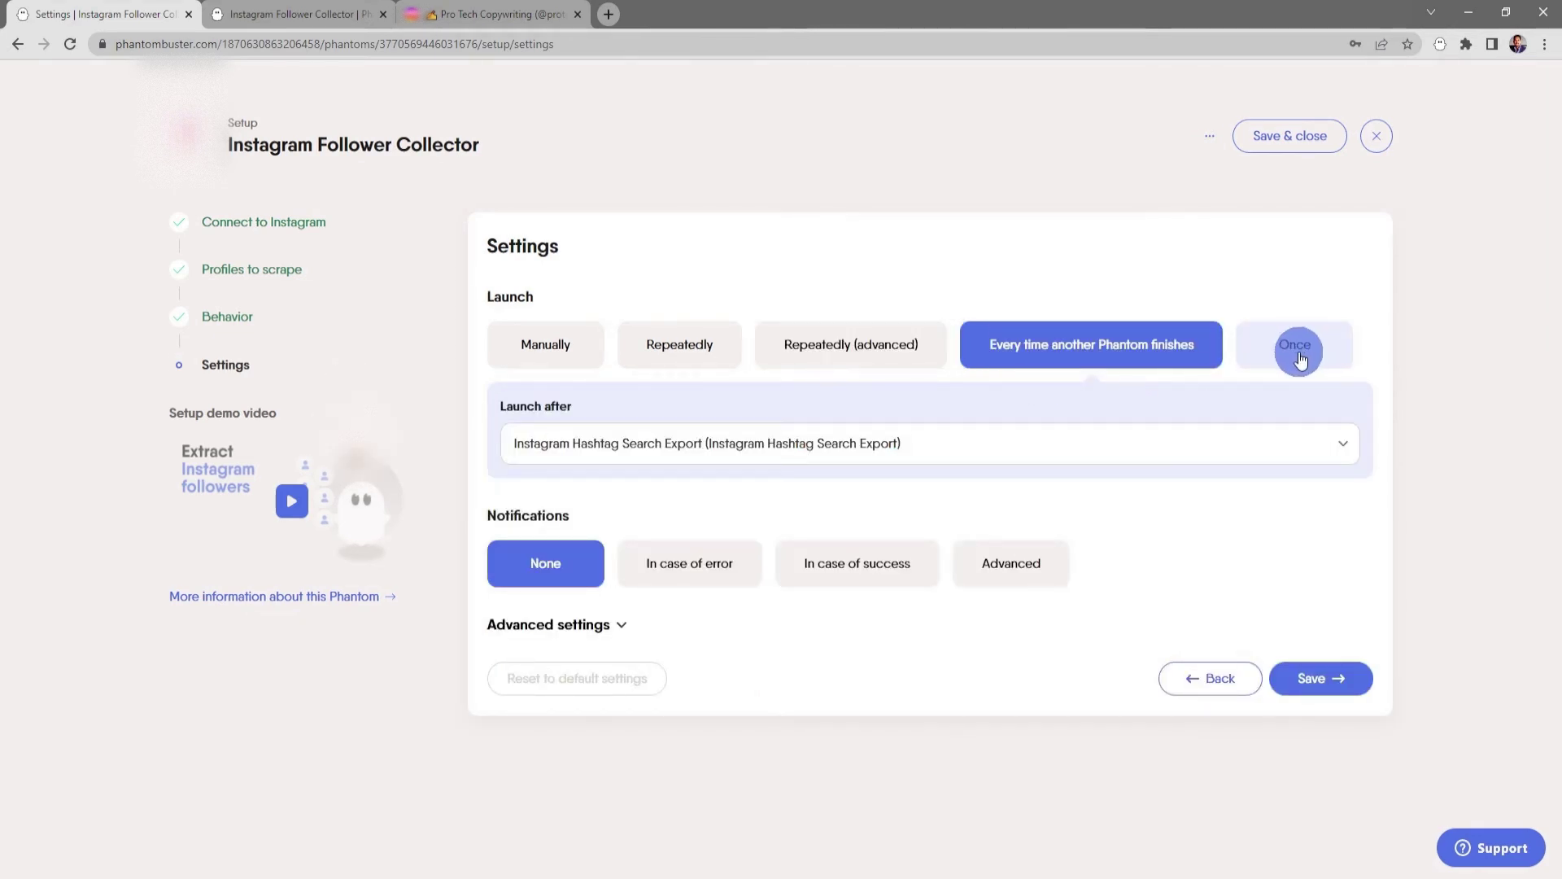
left_click(570, 352)
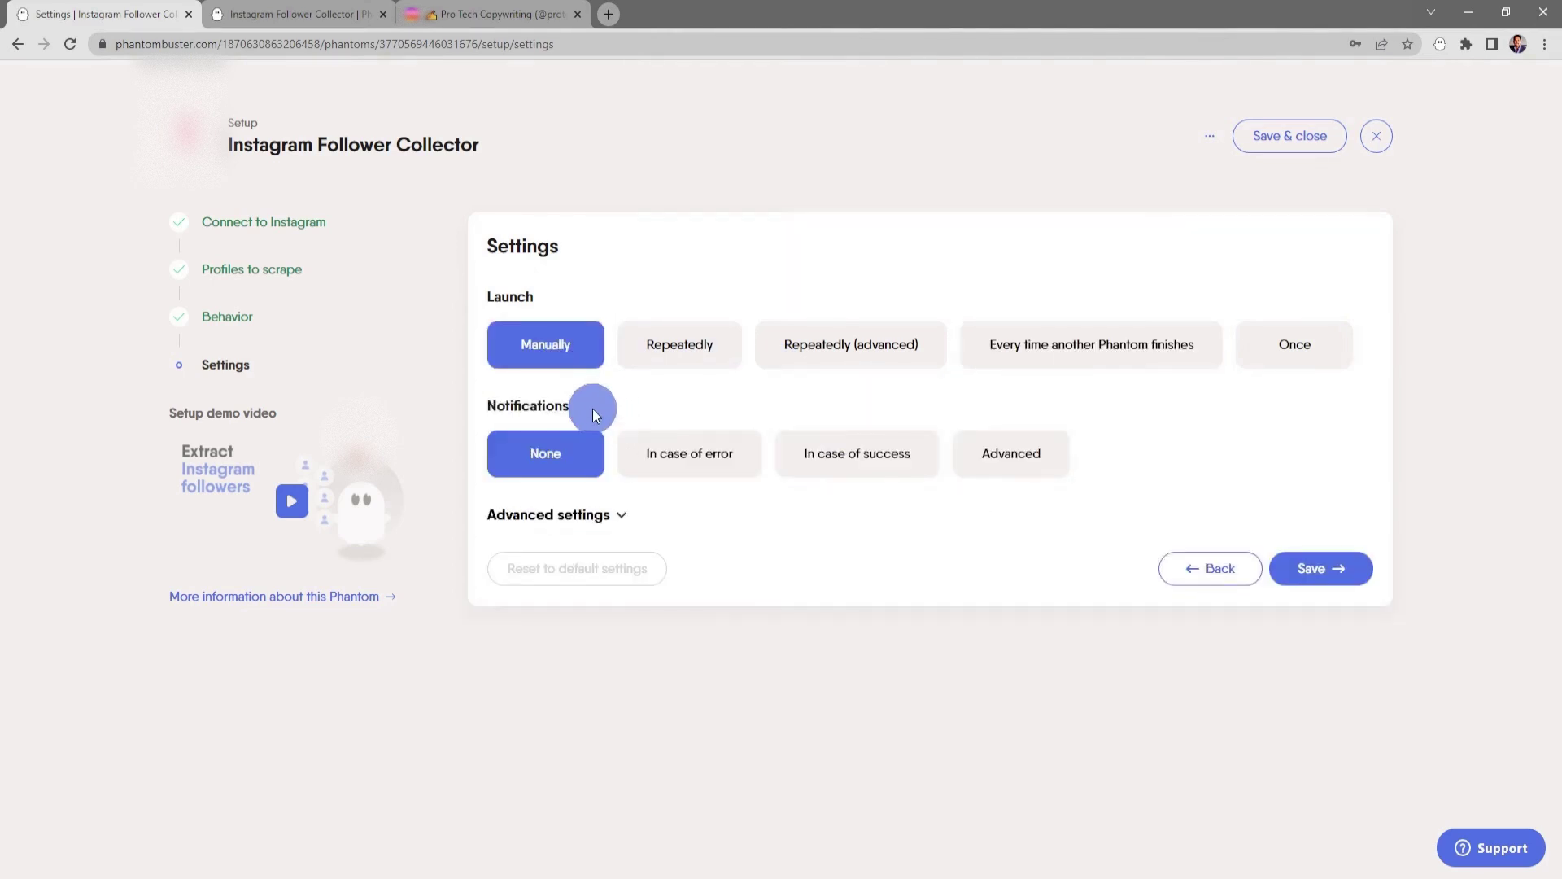
- Review and hide the Advanced settings, then save the setup
left_click(622, 516)
scroll(657, 525, "down", 1)
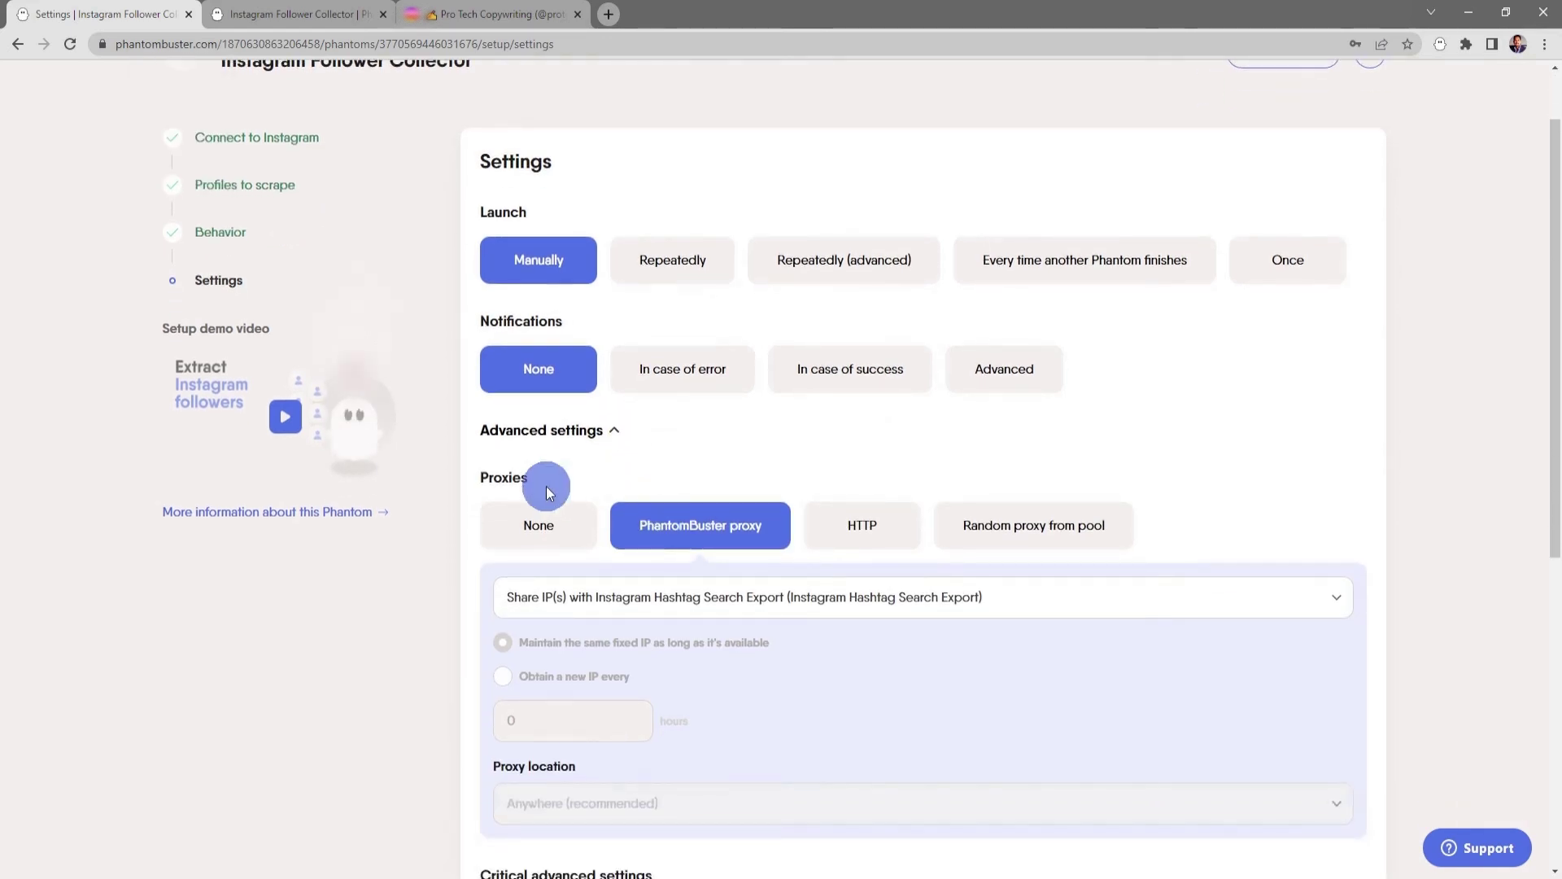
scroll(611, 546, "down", 5)
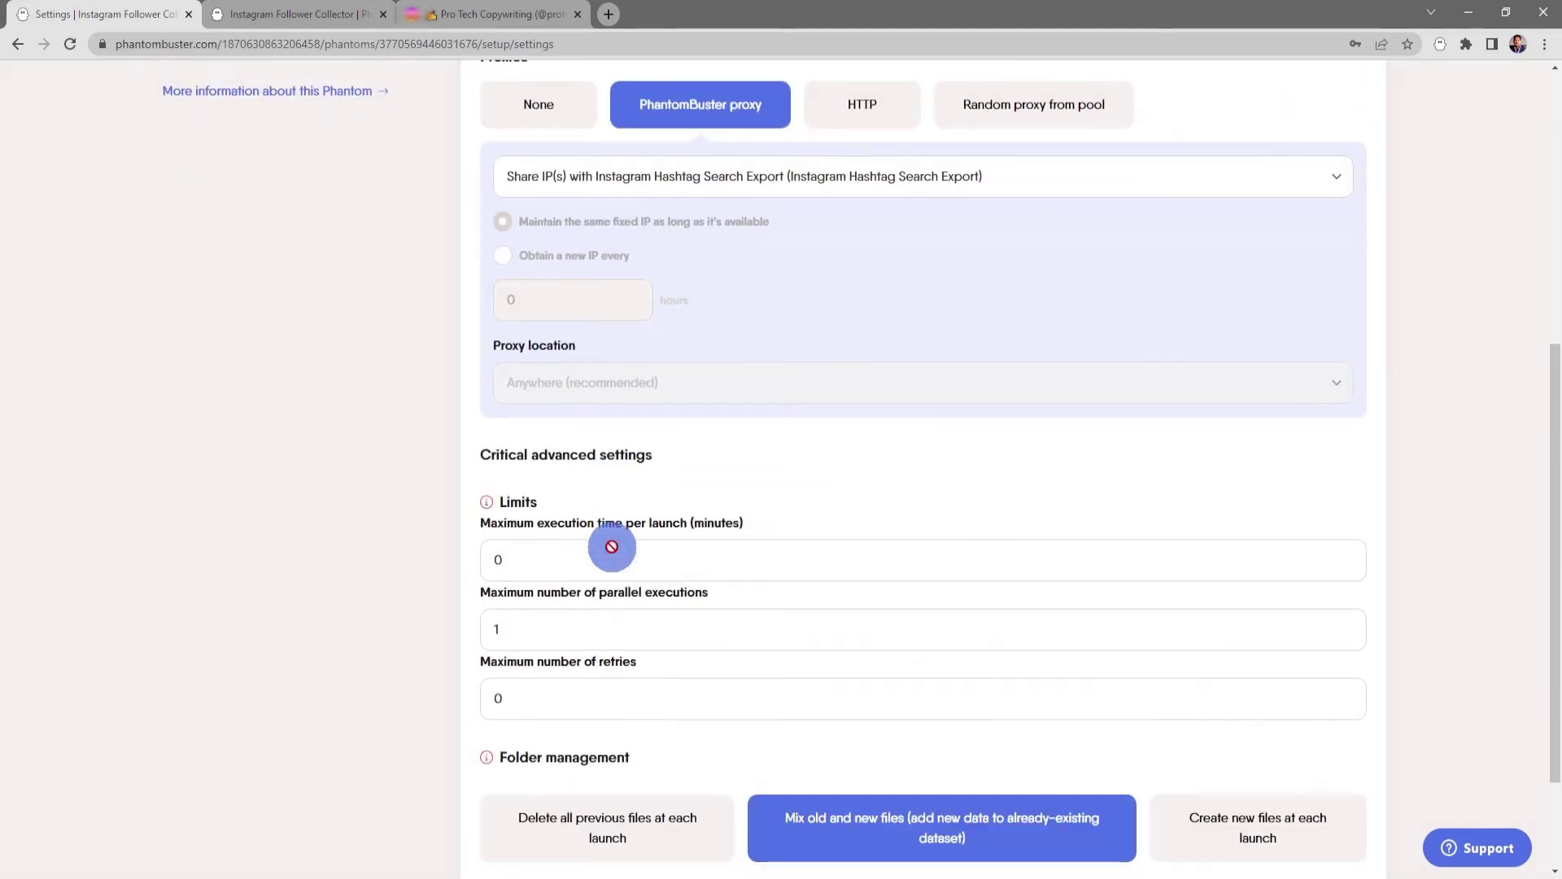
scroll(625, 571, "down", 2)
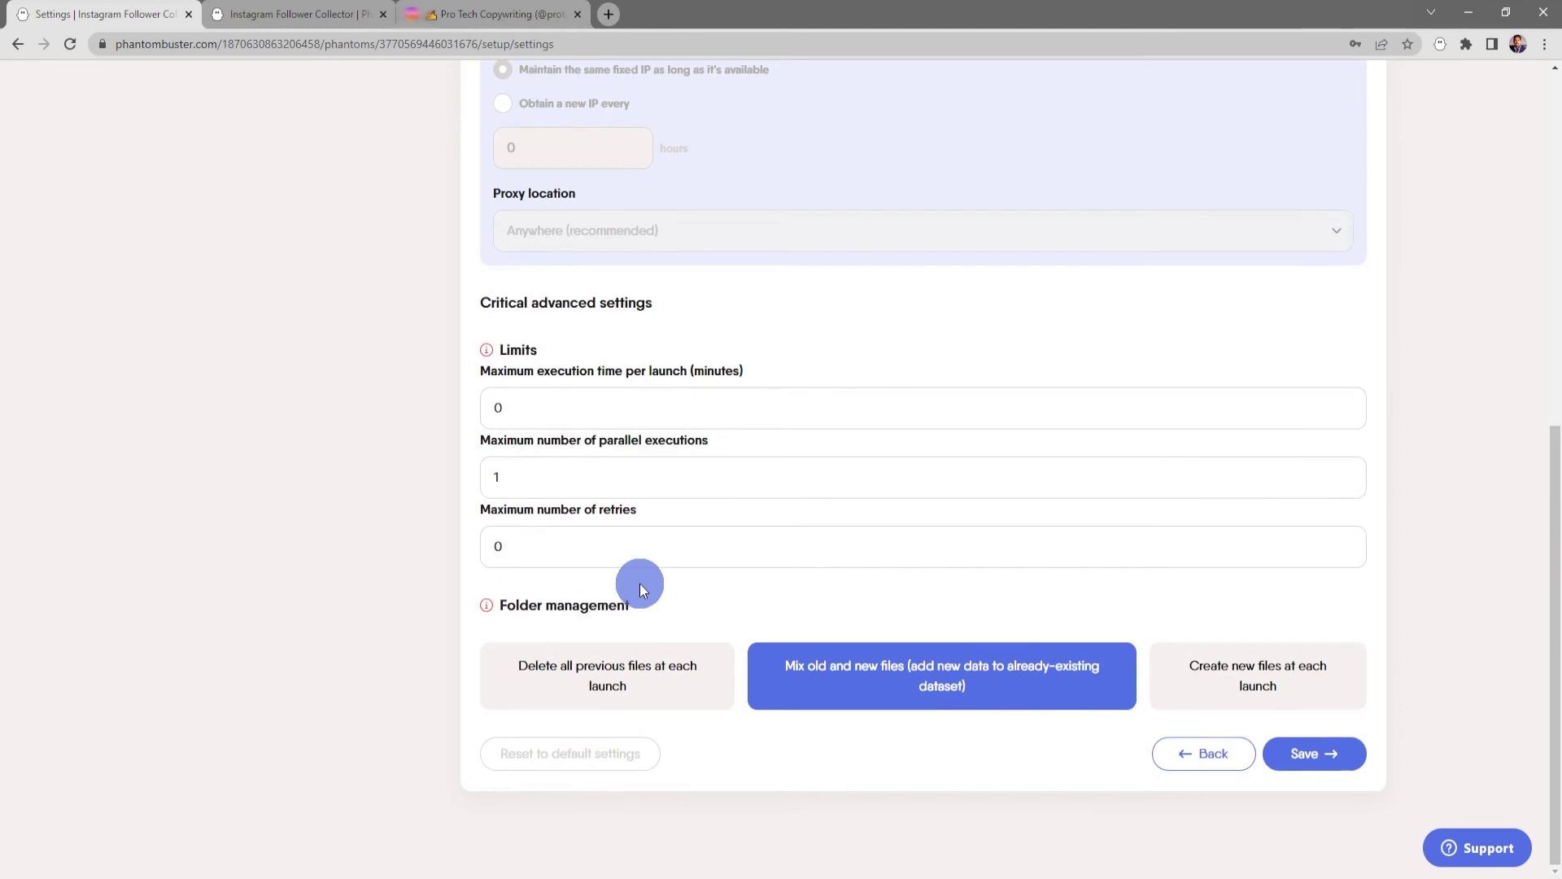
scroll(648, 609, "up", 8)
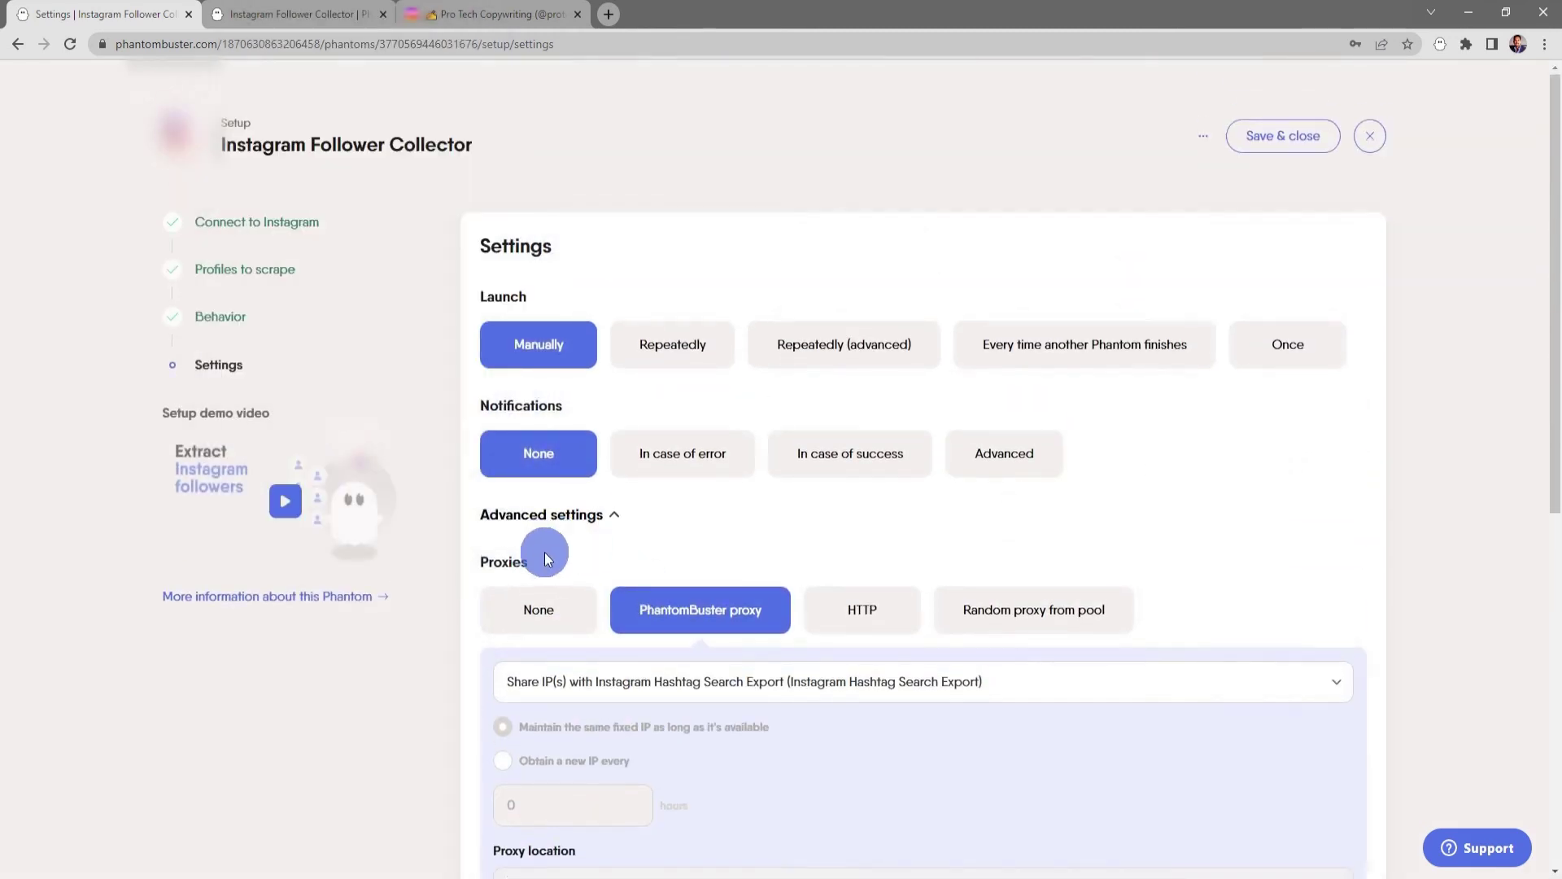
left_click(558, 514)
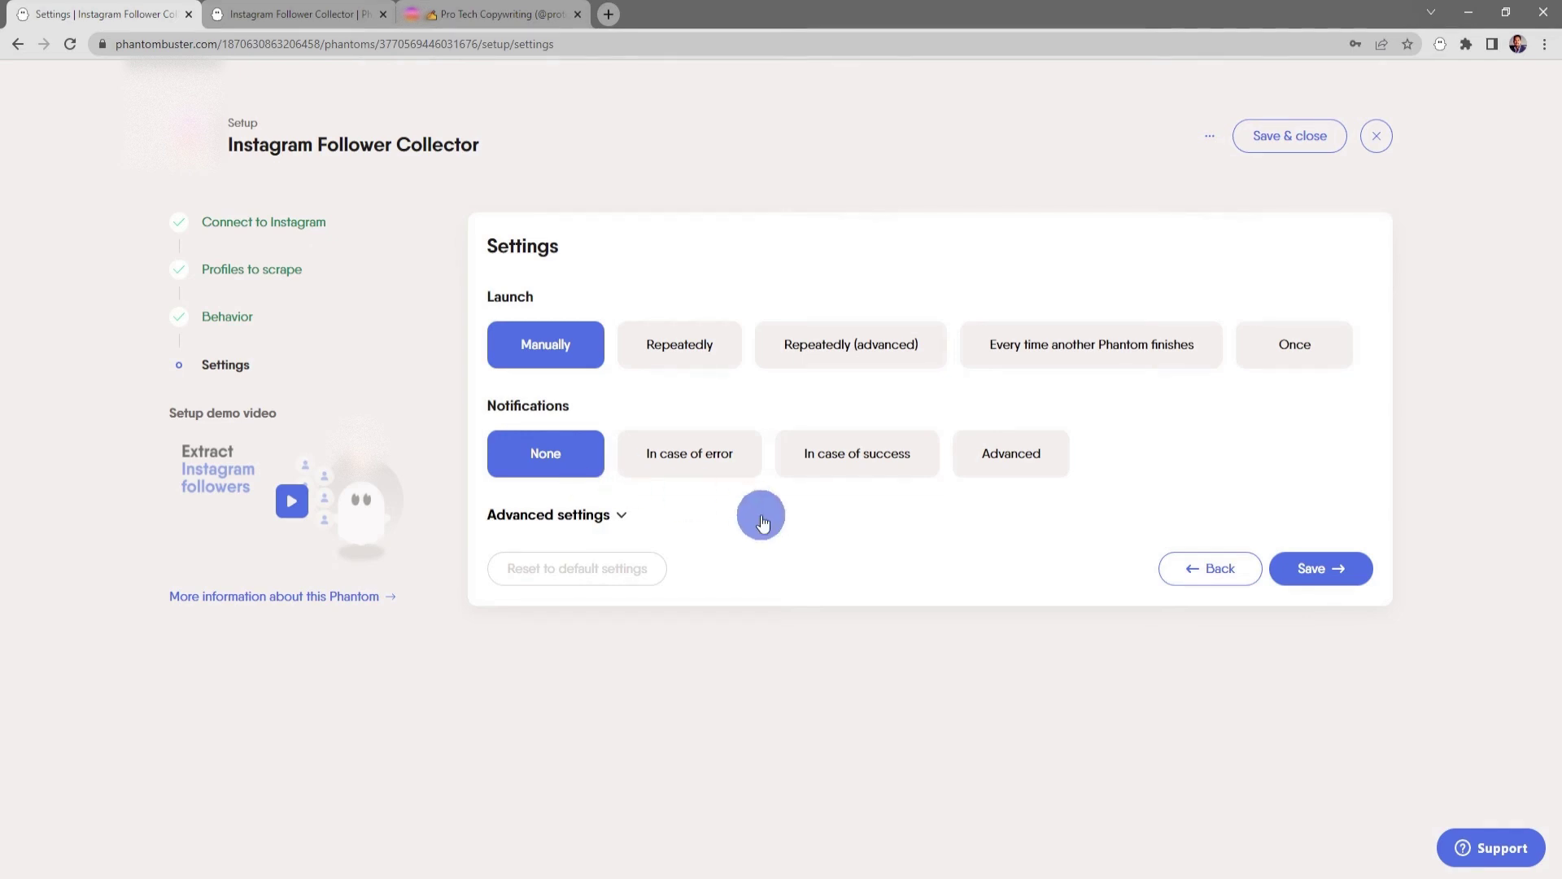
left_click(1322, 569)
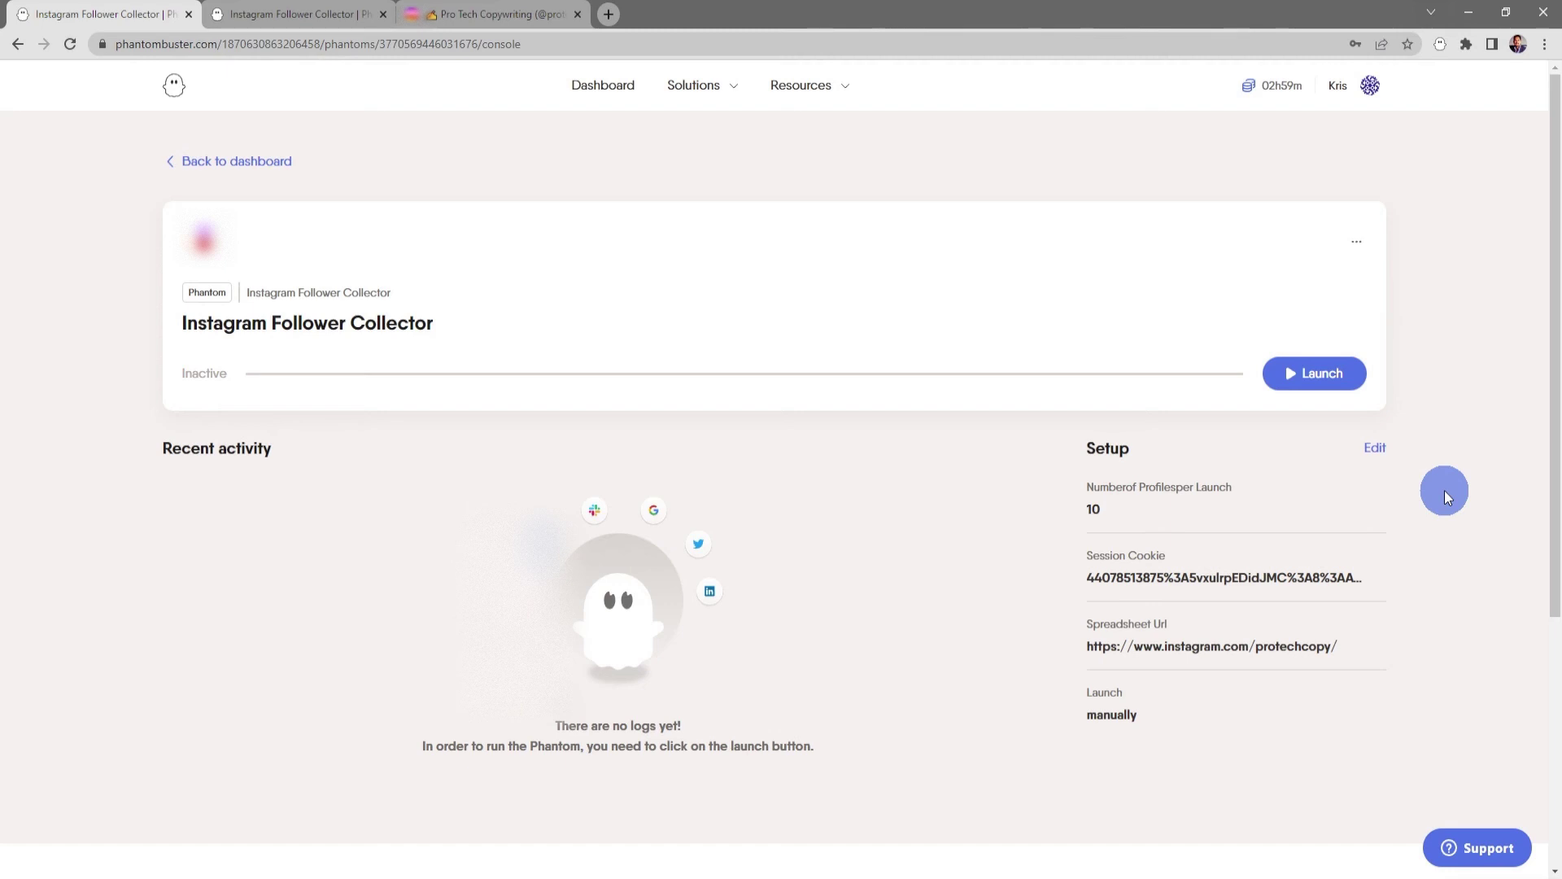
- Launch the phantom and, after it collects 29 followers, preview result.csv
left_click(1335, 373)
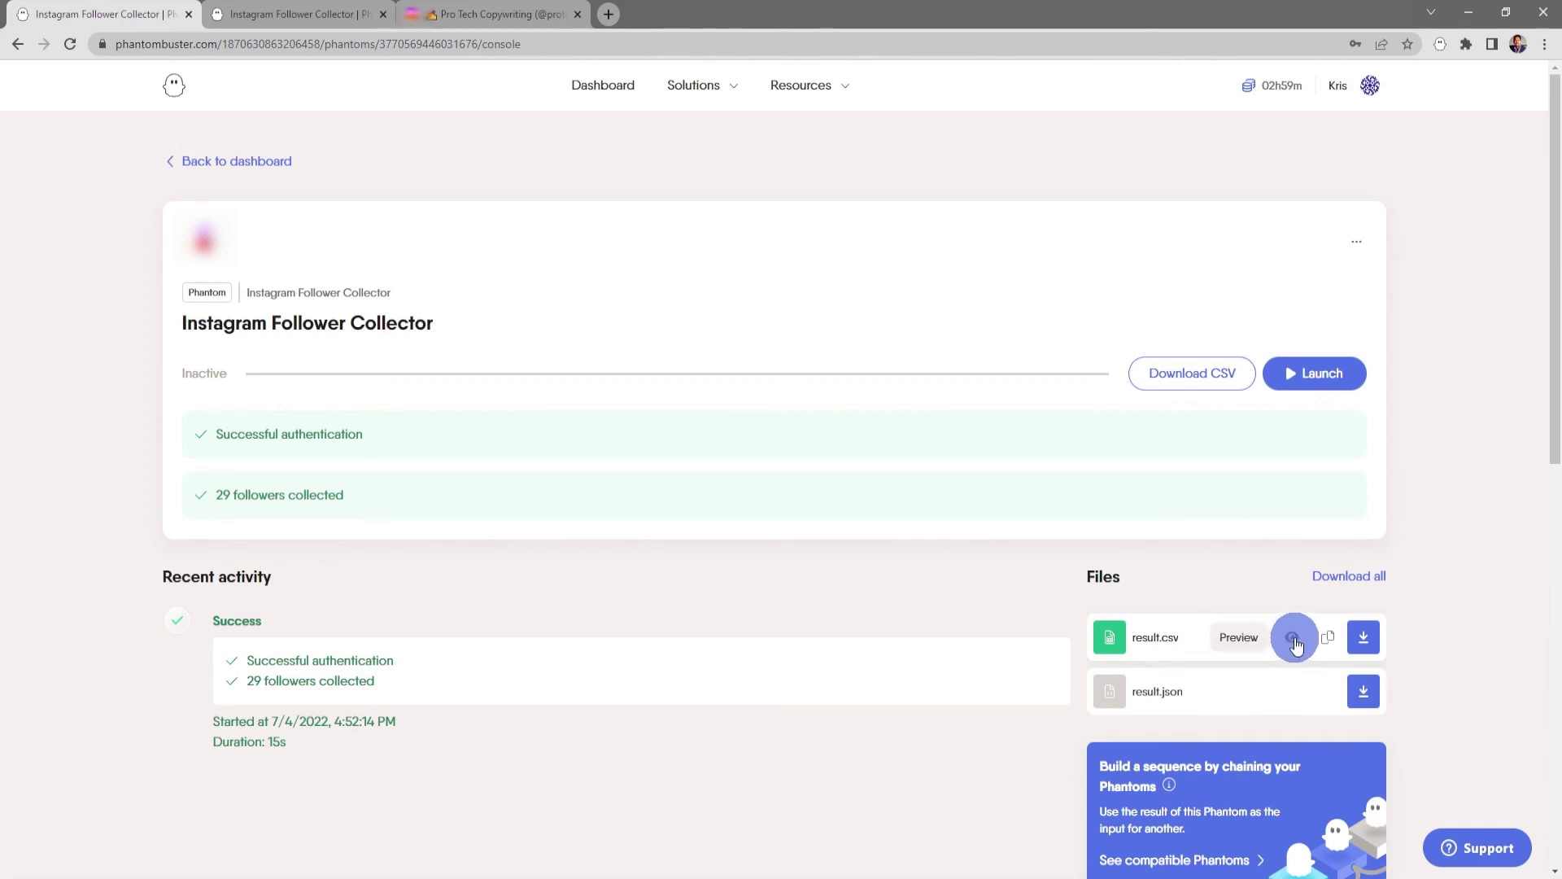
left_click(1294, 640)
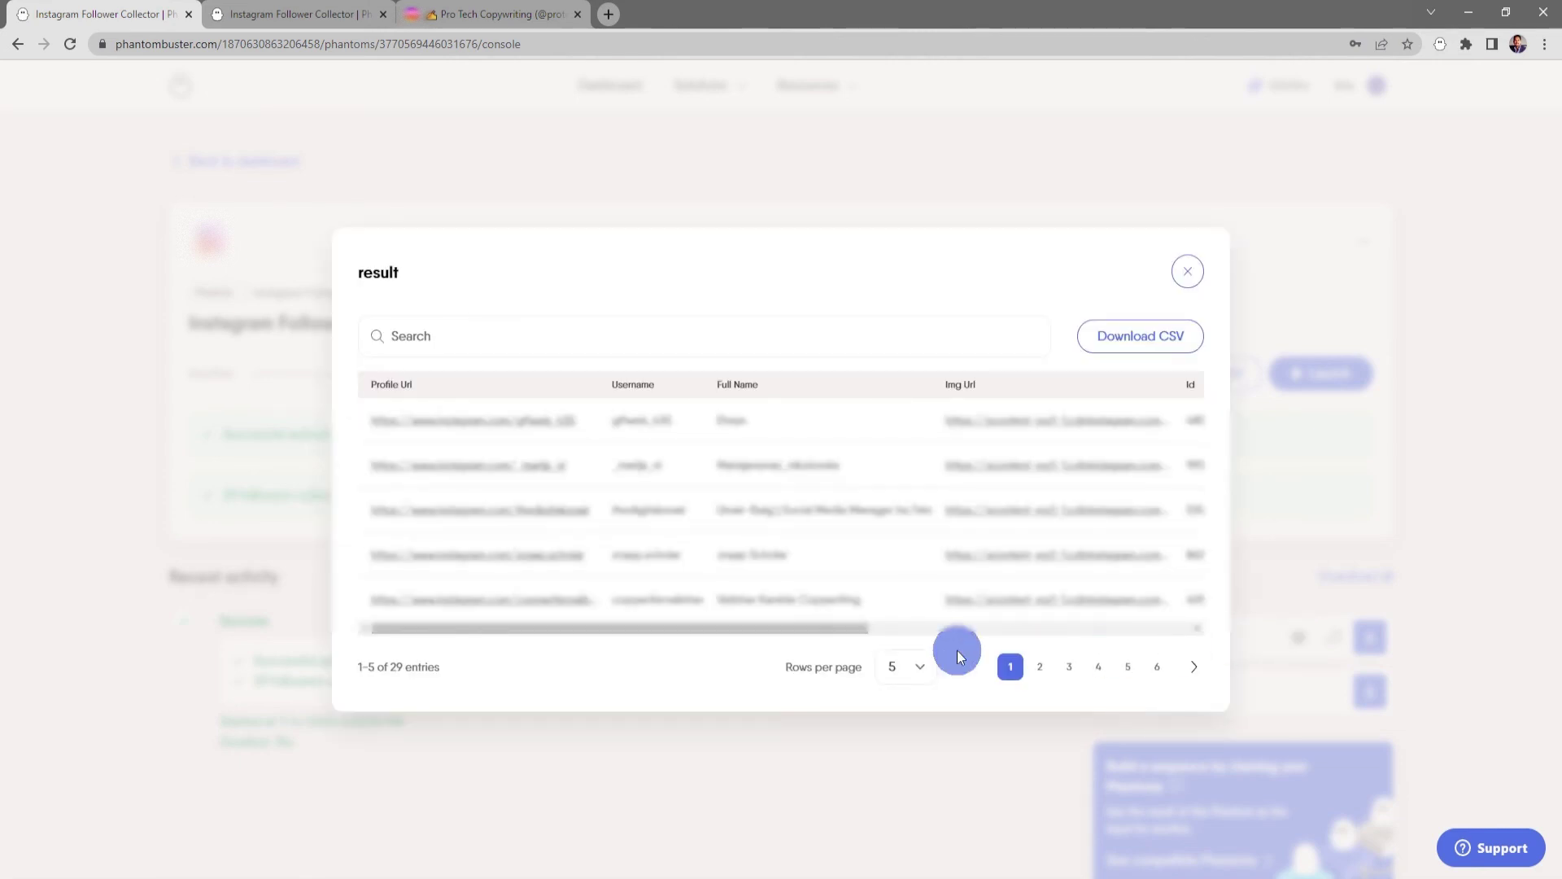
- Scroll the result table sideways to reveal image URL, ID, private, verified and query columns
left_click_drag(856, 630, 741, 645)
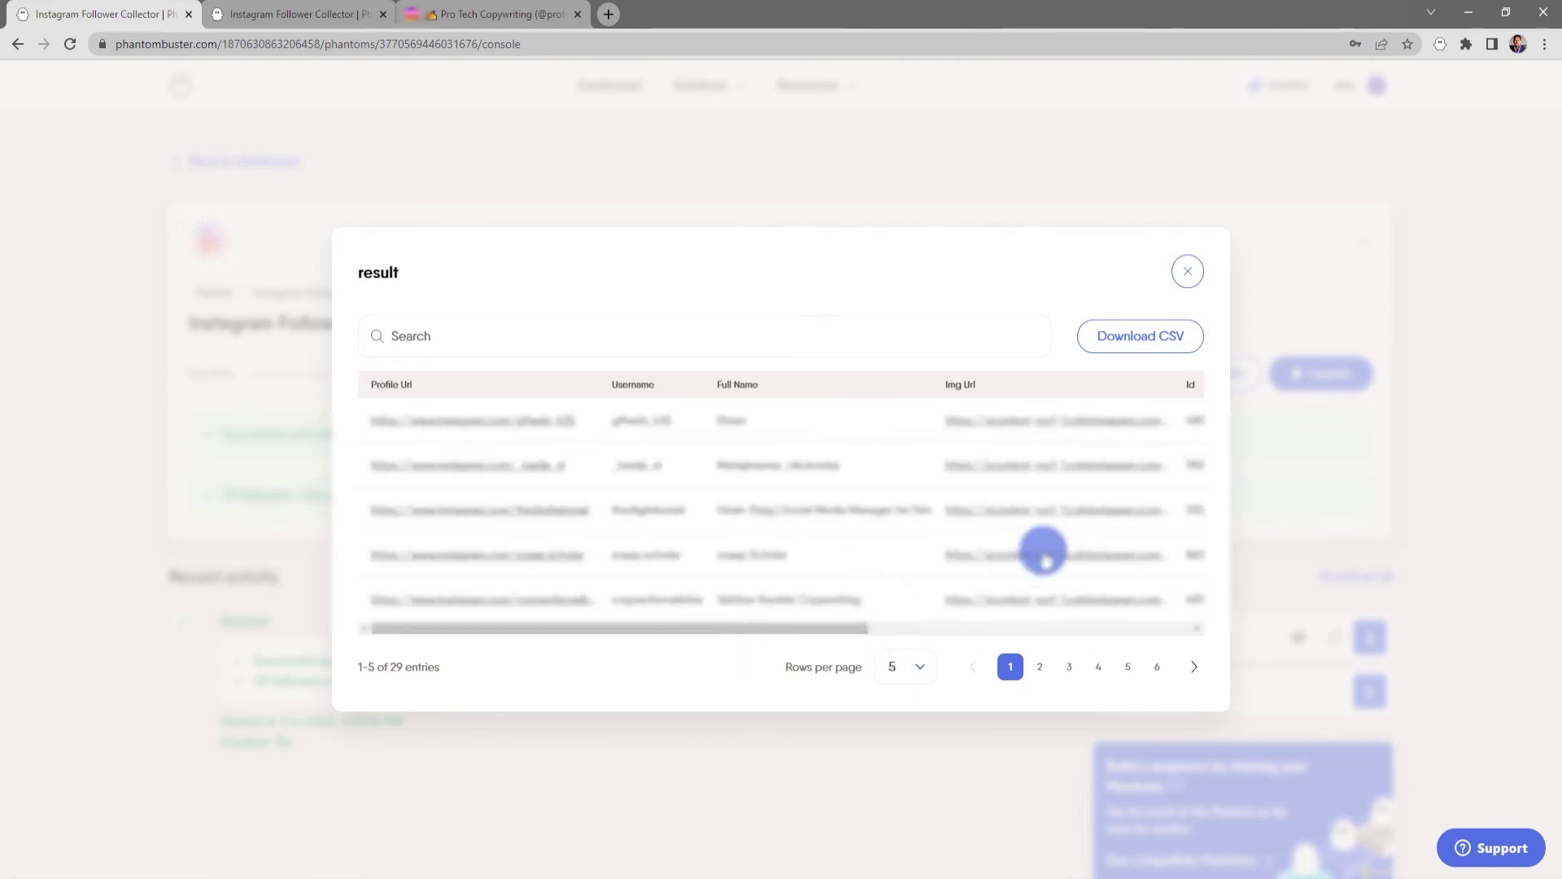